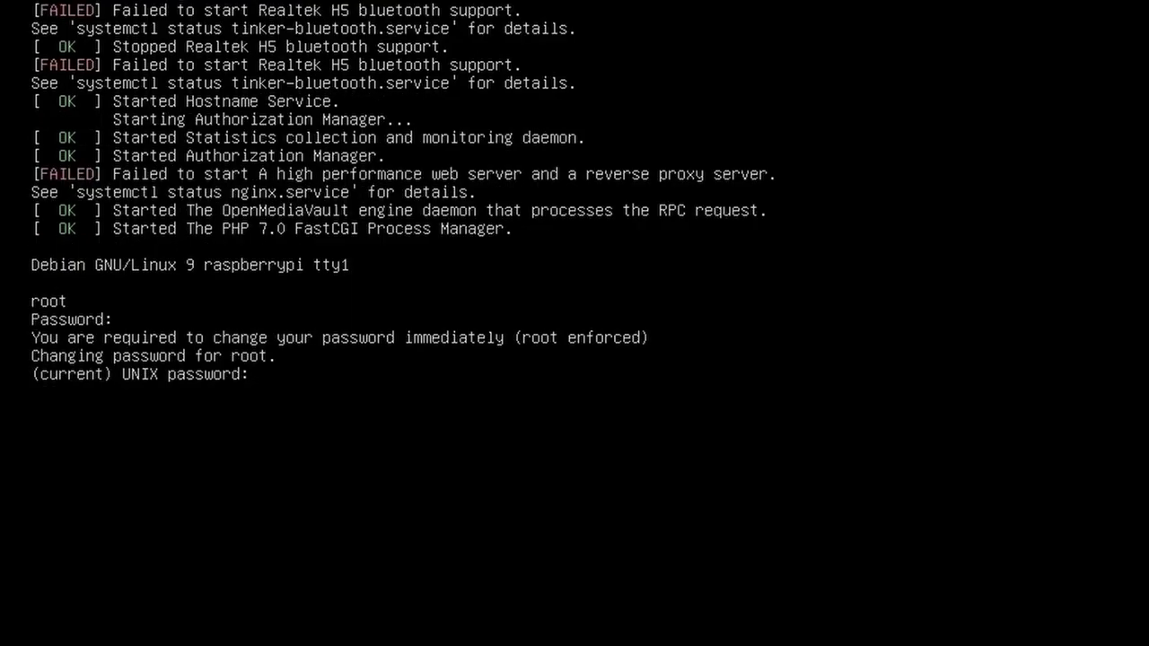
# - Complete the enforced root password change by entering the current password and the new password twice
pyautogui.press('Return')
pyautogui.press('Return')
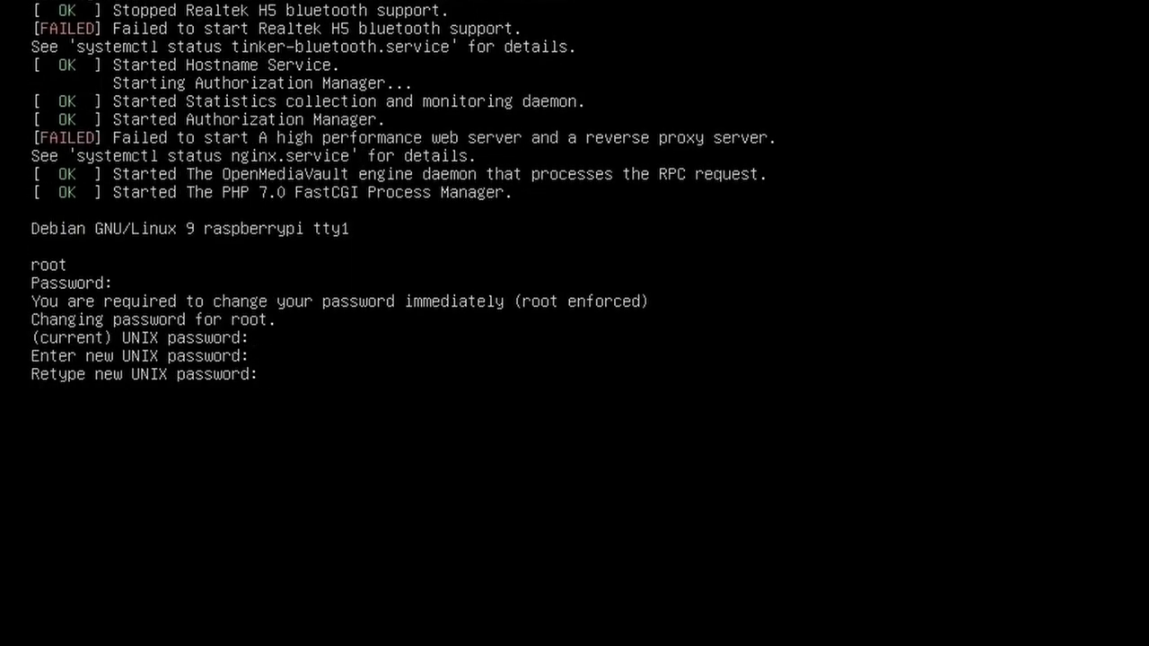
pyautogui.press('Return')
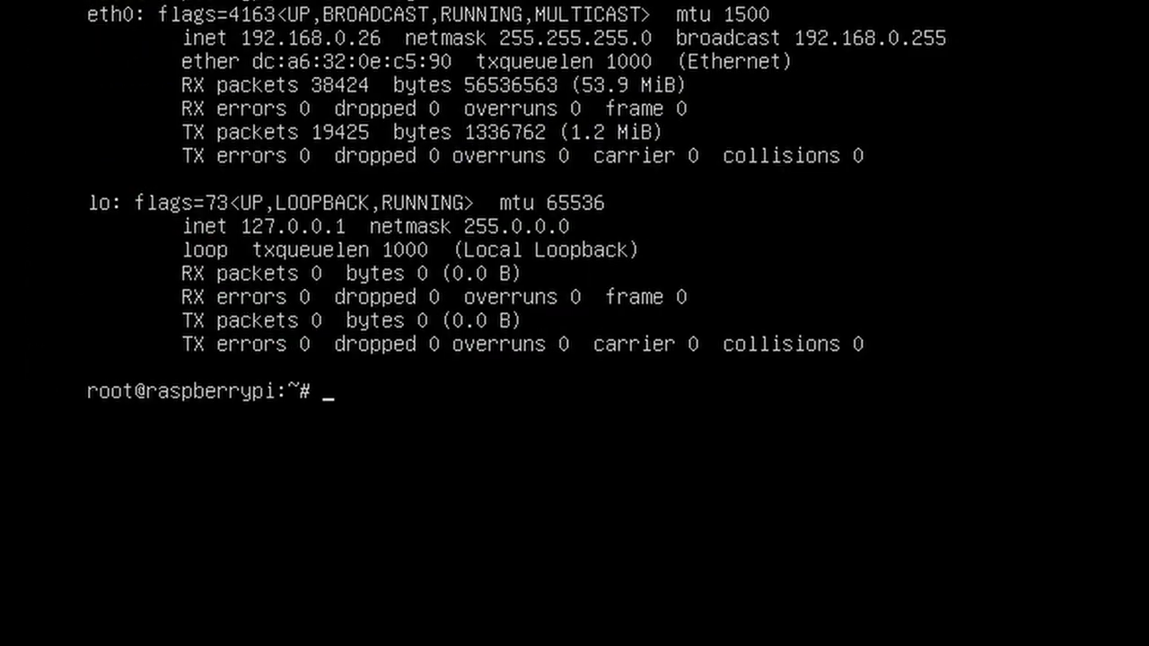
# - Launch armbian-config from the root shell and open its system and security settings
pyautogui.write('rmbian-config')
pyautogui.press('Return')
pyautogui.press('Return')
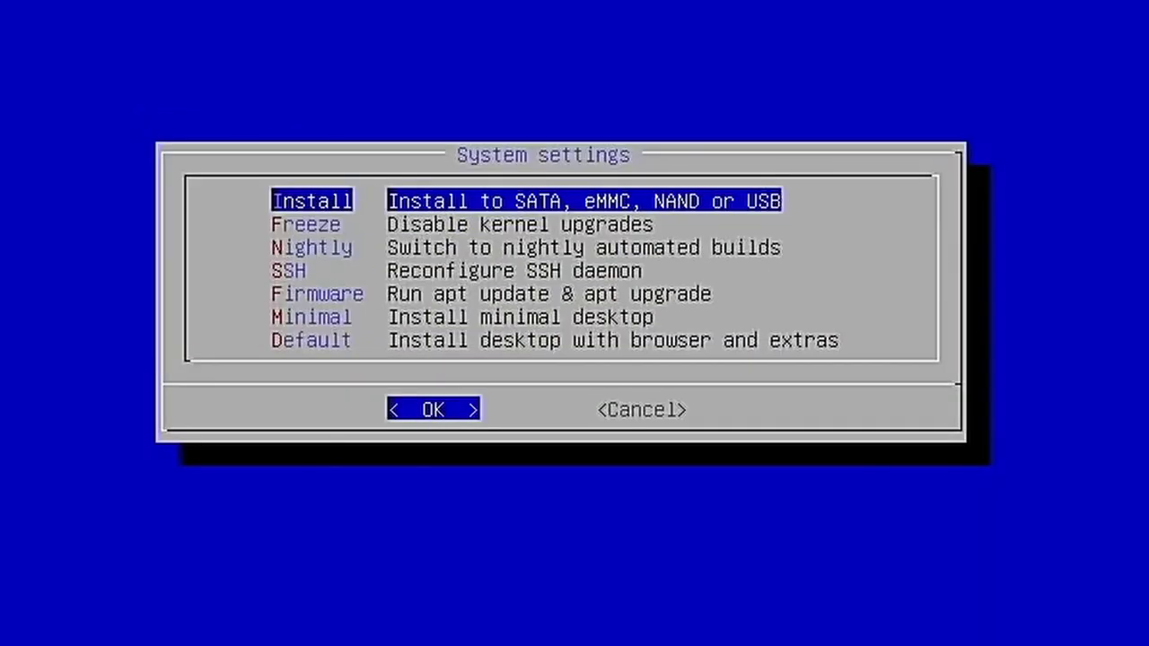
# - Look through the System settings options down to the default desktop install and return to the main list
pyautogui.press('Down')
pyautogui.press('Down')
pyautogui.press('Down')
pyautogui.press('Down')
pyautogui.press('Down')
pyautogui.press('Down')
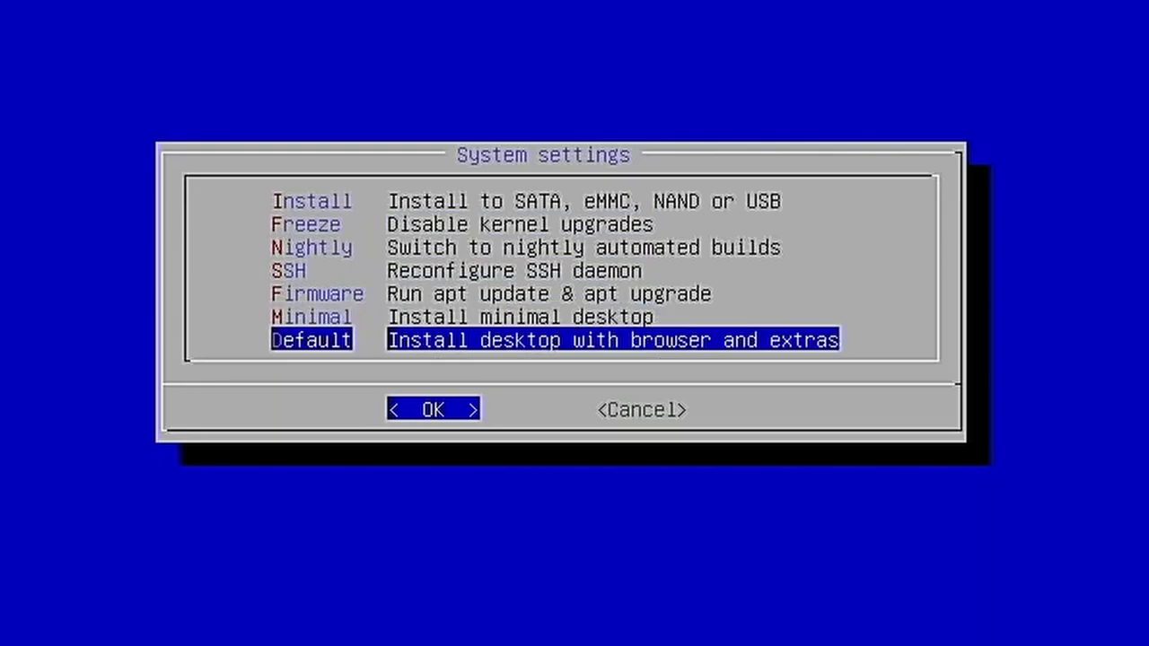
pyautogui.press('Escape')
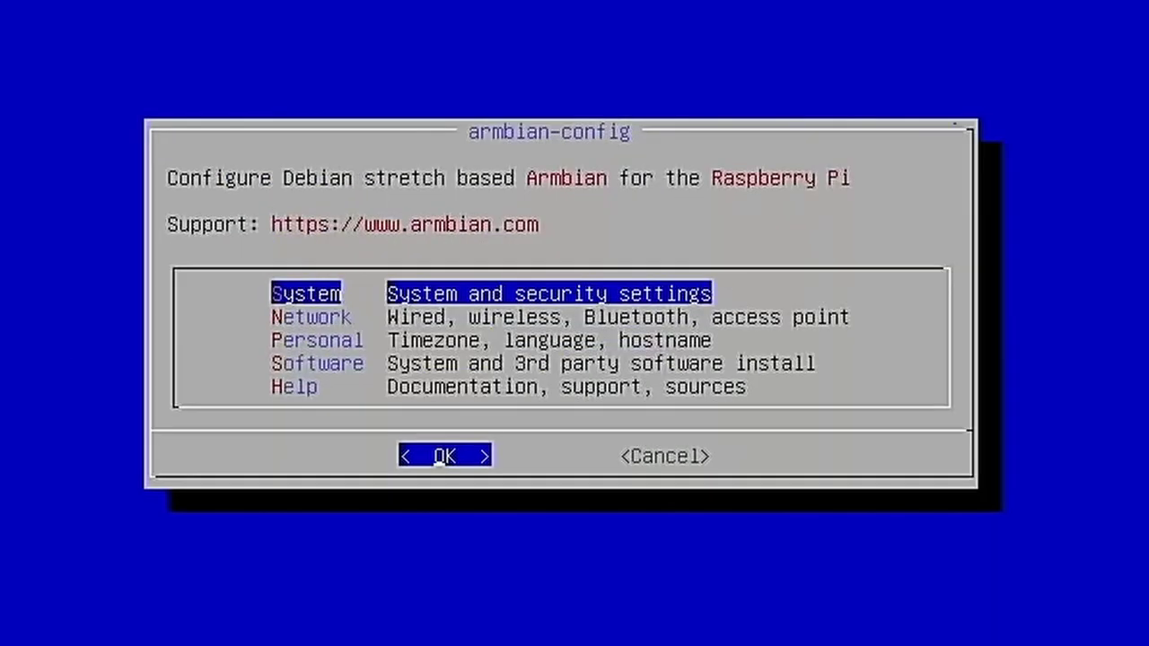
# - In the network settings, configure a static IP for adapter eth0 with the address 192.168.0.100
pyautogui.press('Down')
pyautogui.press('Return')
pyautogui.press('Return')
pyautogui.press('Right')
pyautogui.press('Return')
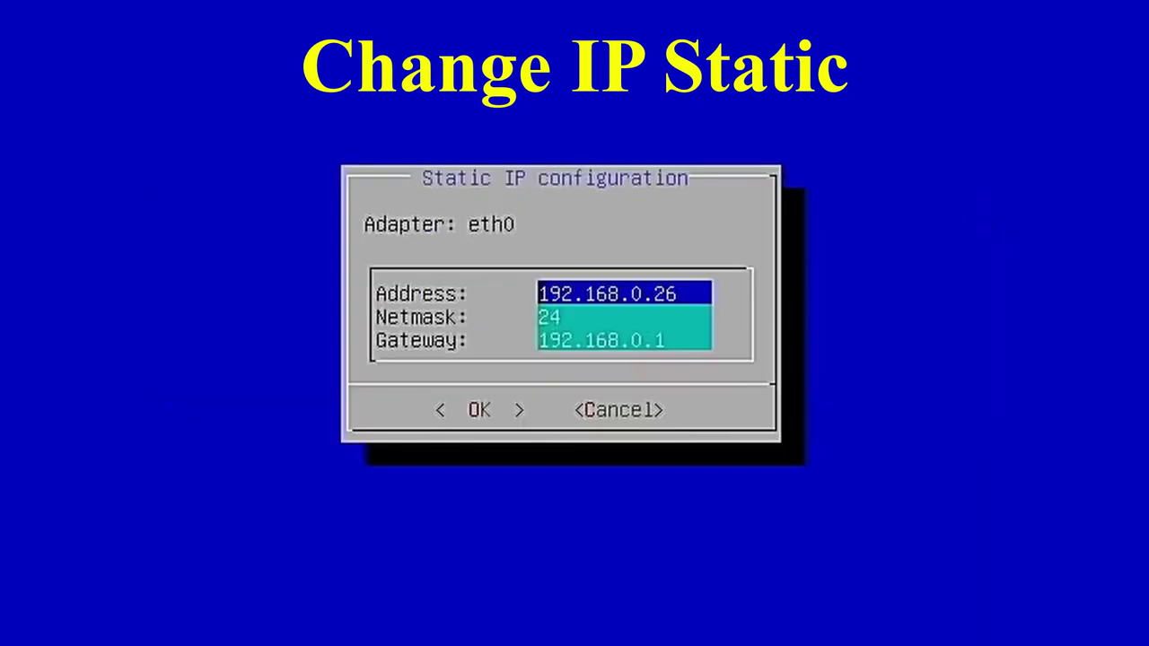
pyautogui.press('End')
pyautogui.press('BackSpace')
pyautogui.press('BackSpace')
pyautogui.write('100')
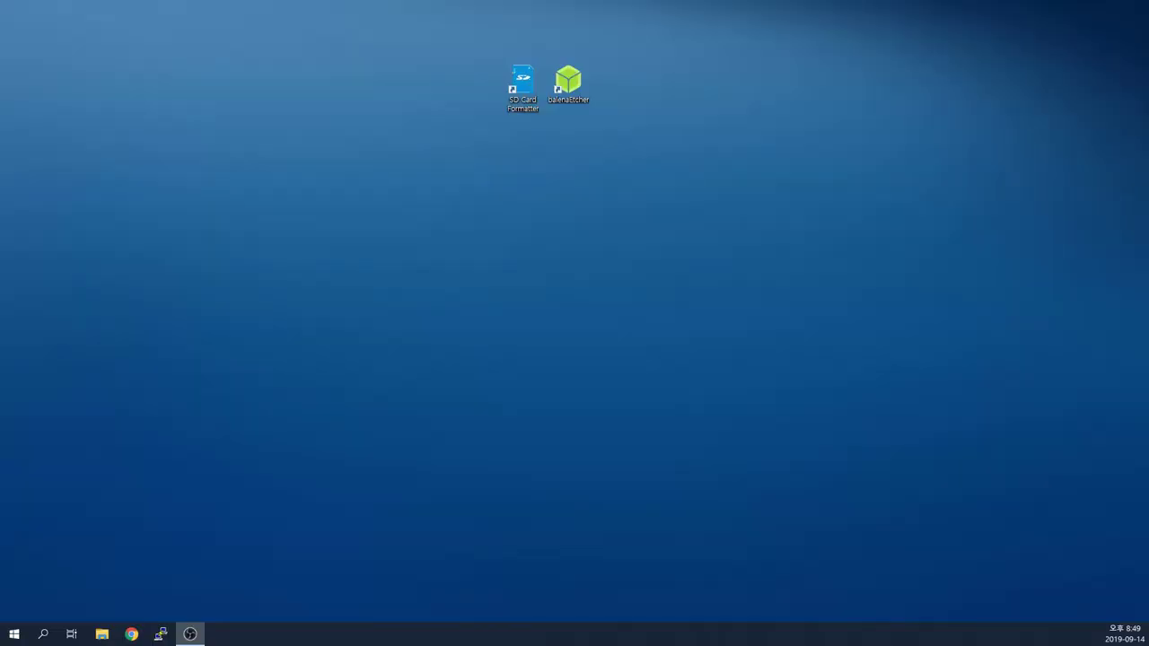
# - Switch to Chrome, open the openmediavault control panel at 192.168.0.100 and log in
pyautogui.click(131, 634)
pyautogui.write('192.168.0.100')
pyautogui.press('Return')
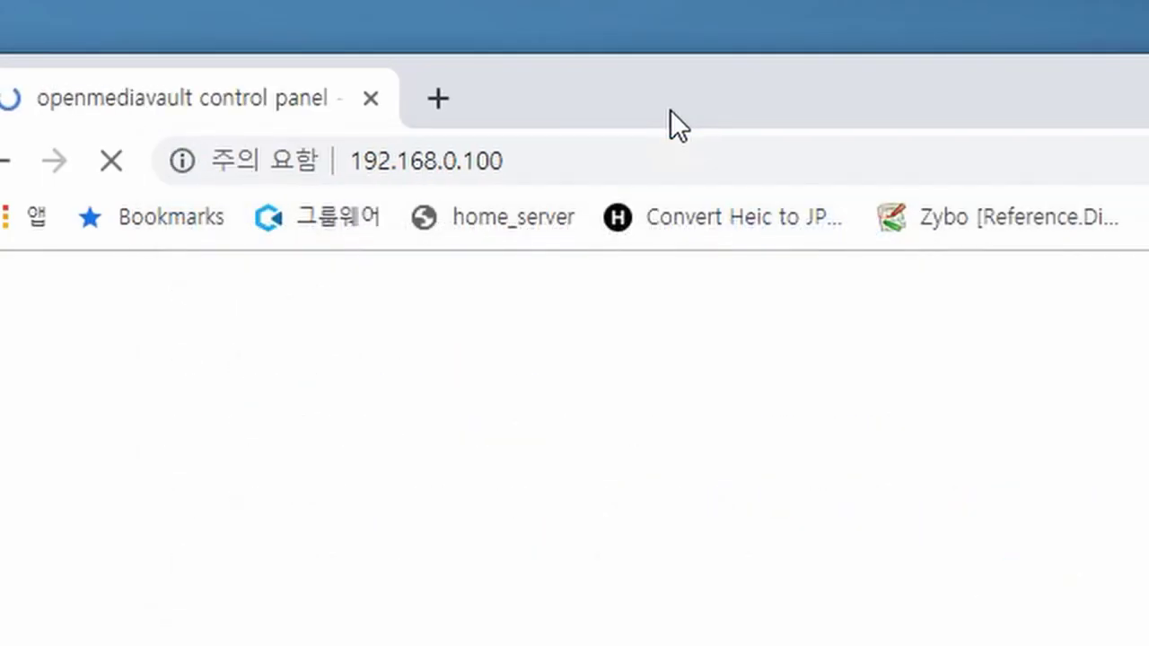
pyautogui.click(587, 401)
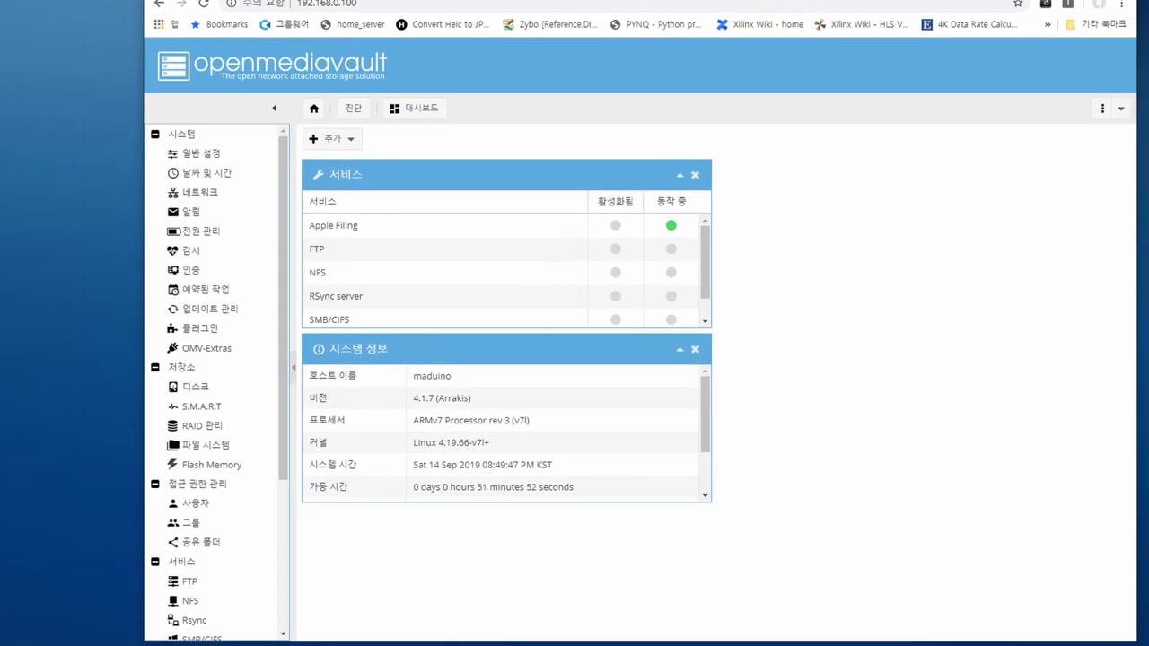
# - In the plugin list, select openmediavault-transmissionbt 4.0 and openmediavault-minidlna 3.3.11
pyautogui.click(193, 328)
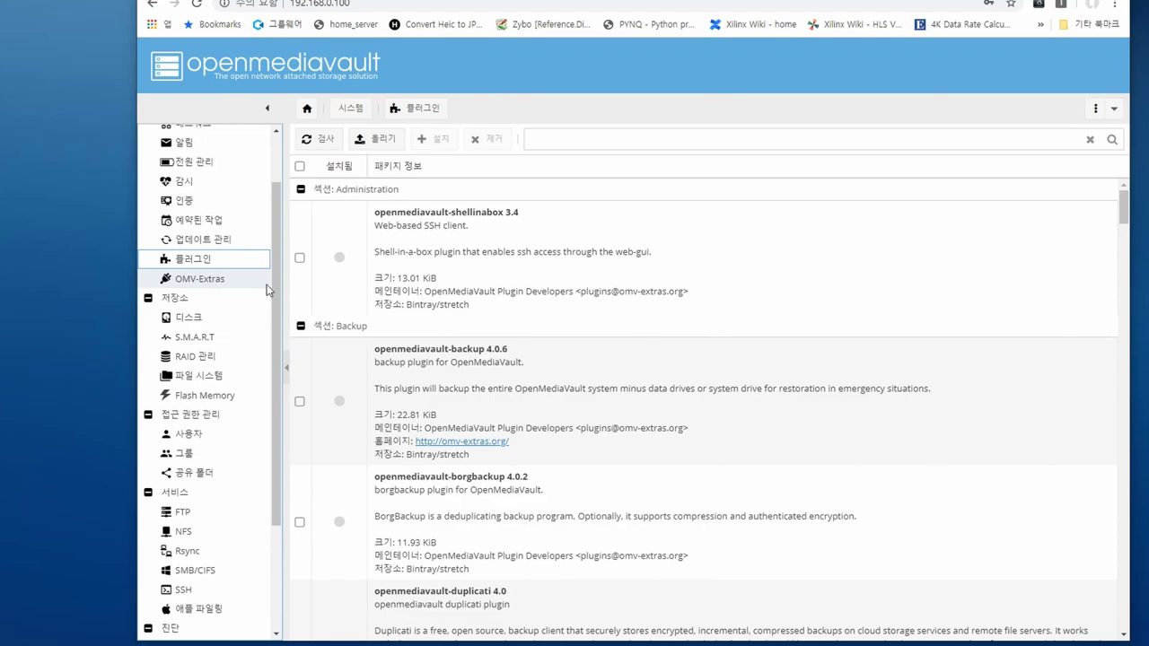
pyautogui.scroll(-8, 404, 310)
pyautogui.scroll(-2, 407, 312)
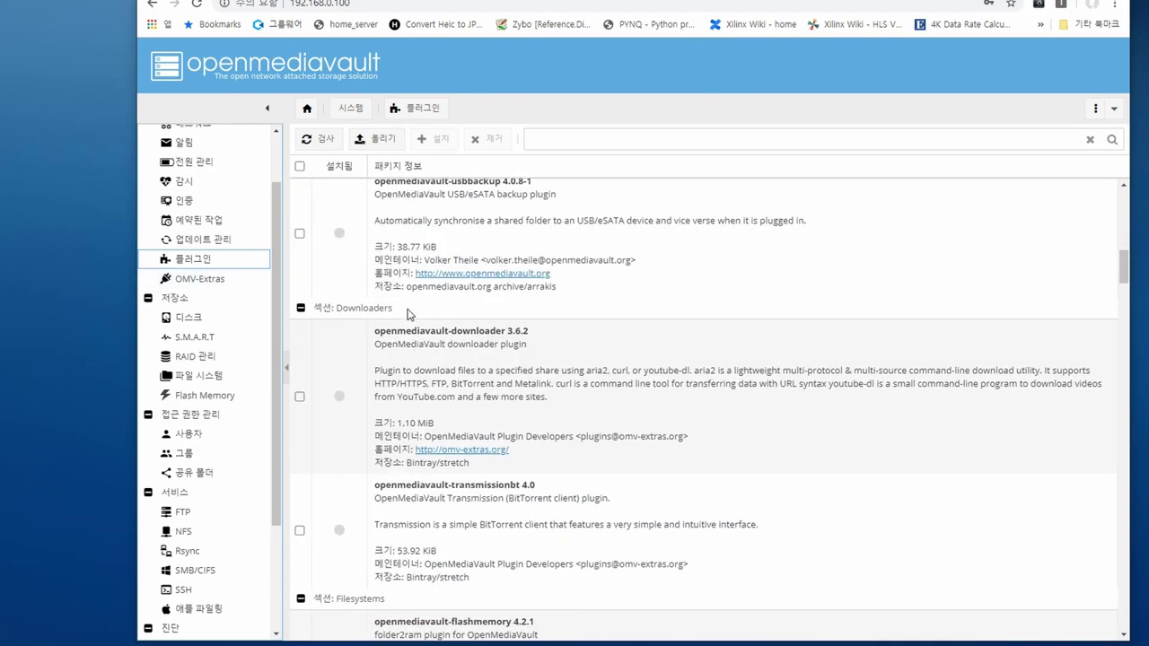
pyautogui.scroll(-2, 407, 312)
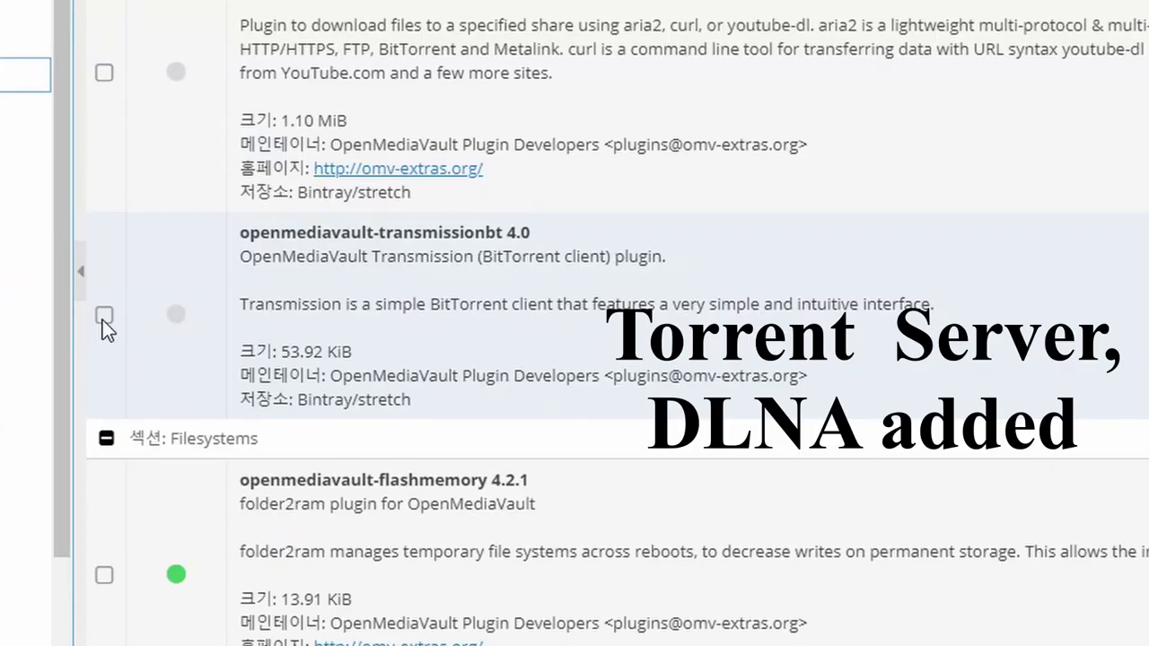
pyautogui.click(299, 393)
pyautogui.scroll(-5, 300, 371)
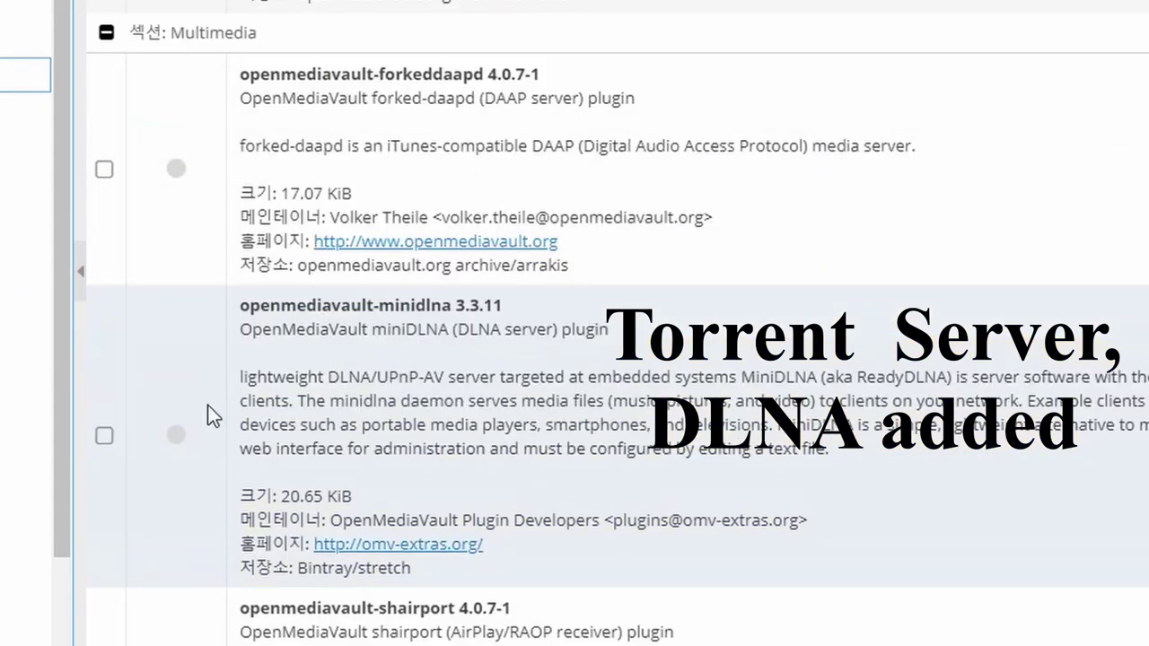
pyautogui.scroll(-7, 420, 459)
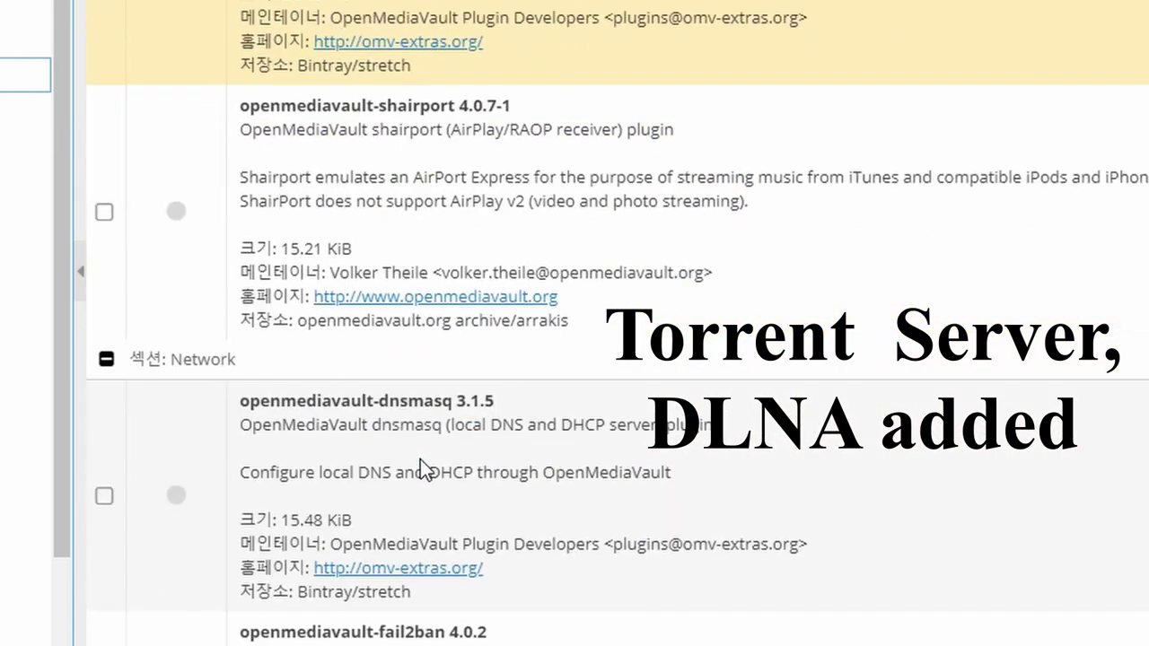
pyautogui.scroll(-5, 420, 459)
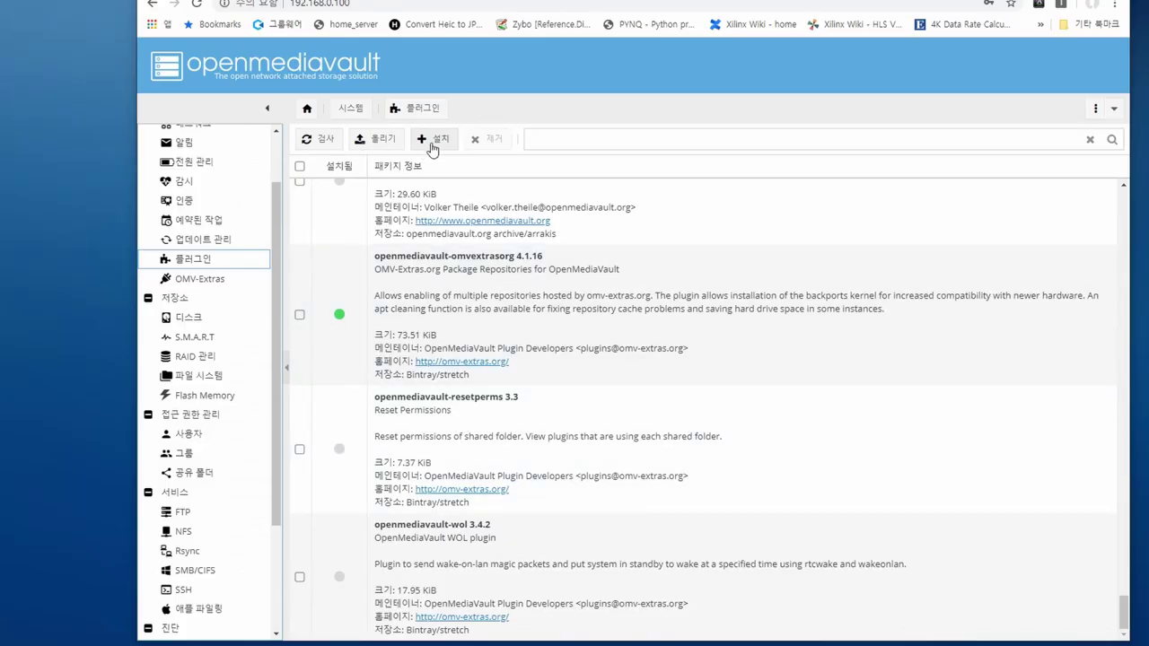
# - Install the selected plugins, close the installation log and reload the control panel
pyautogui.click(429, 140)
pyautogui.click(600, 378)
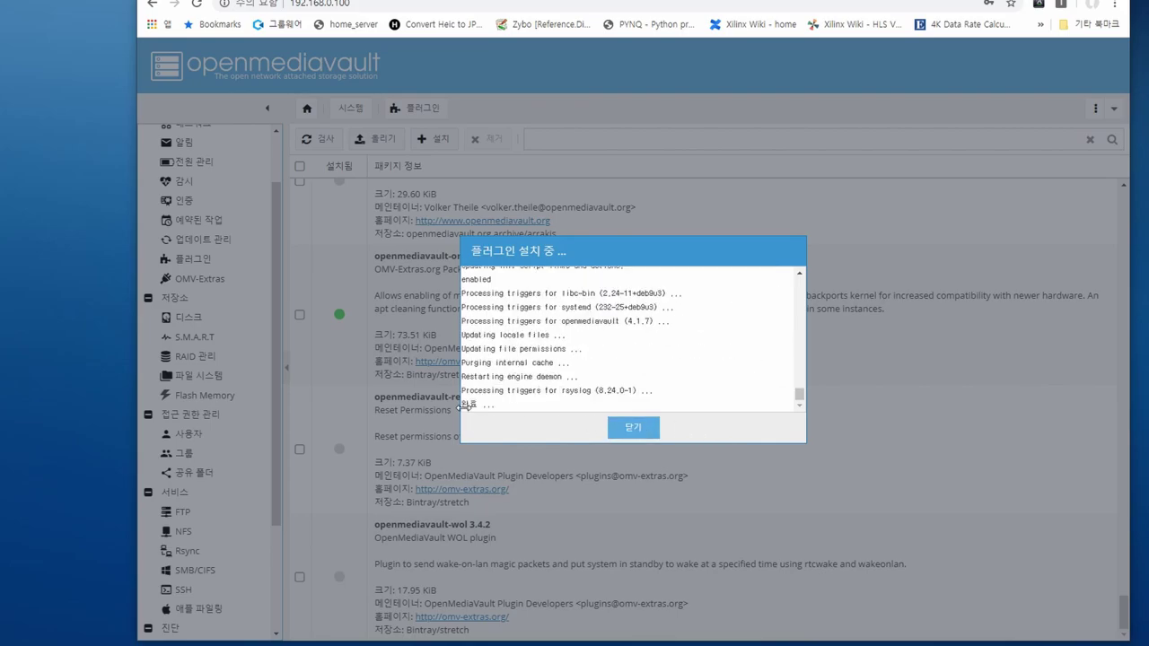
pyautogui.click(636, 428)
pyautogui.click(633, 378)
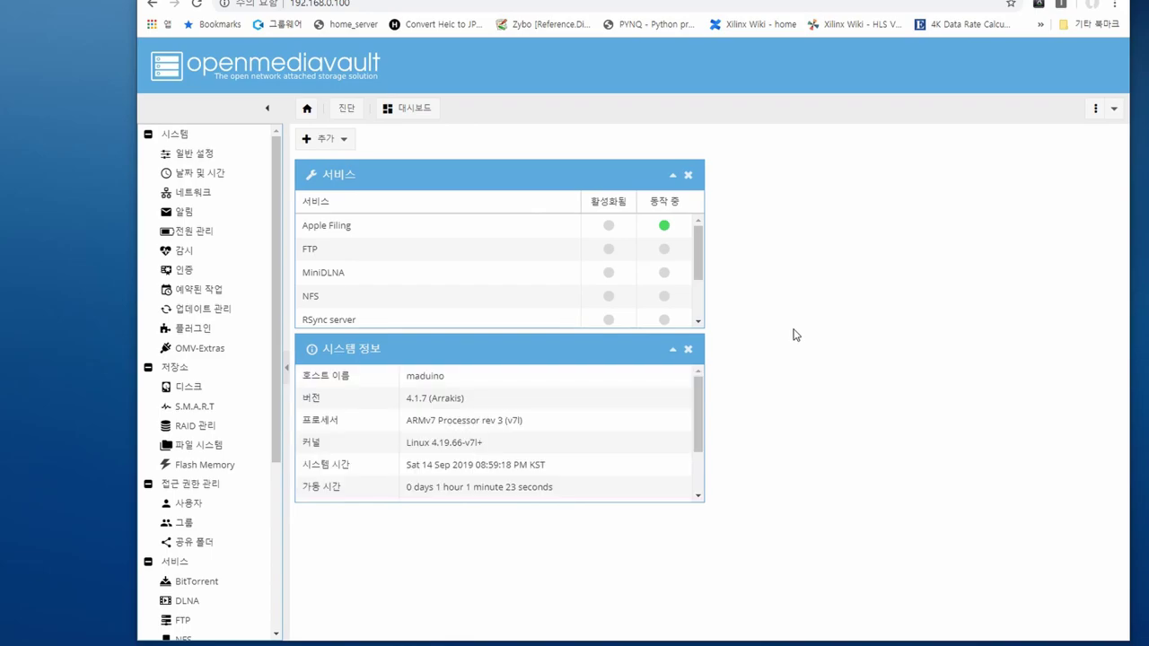
# - Mount the ntfs file system /dev/sda1 labelled EXT and apply the configuration change
pyautogui.scroll(-3, 207, 359)
pyautogui.click(198, 306)
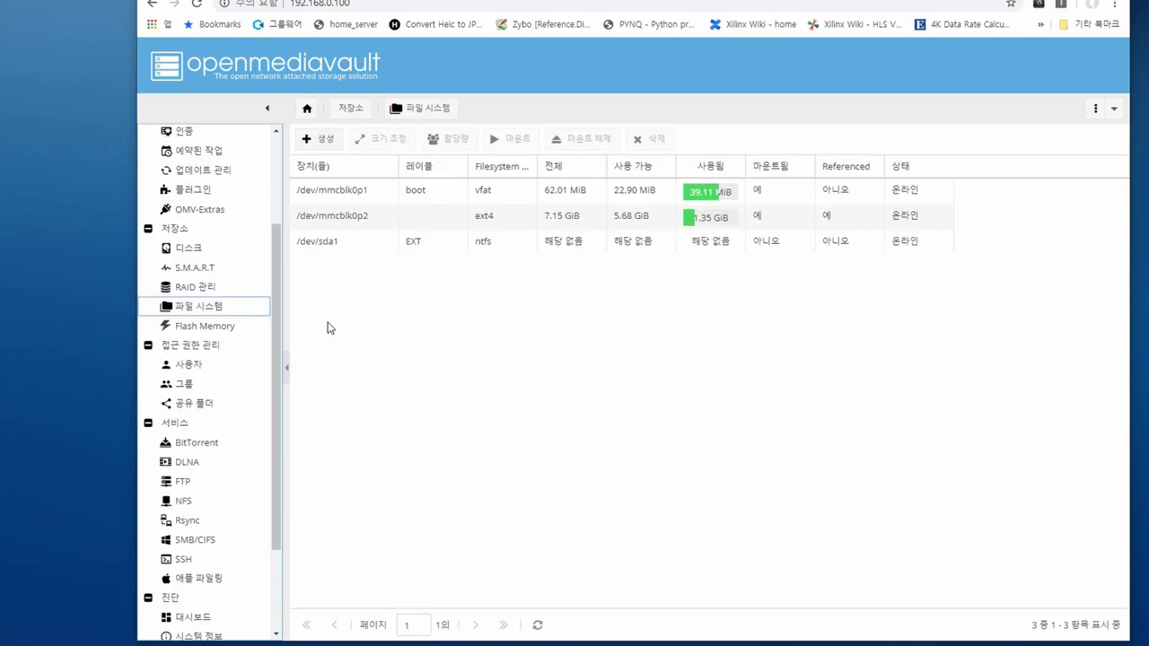
pyautogui.click(769, 241)
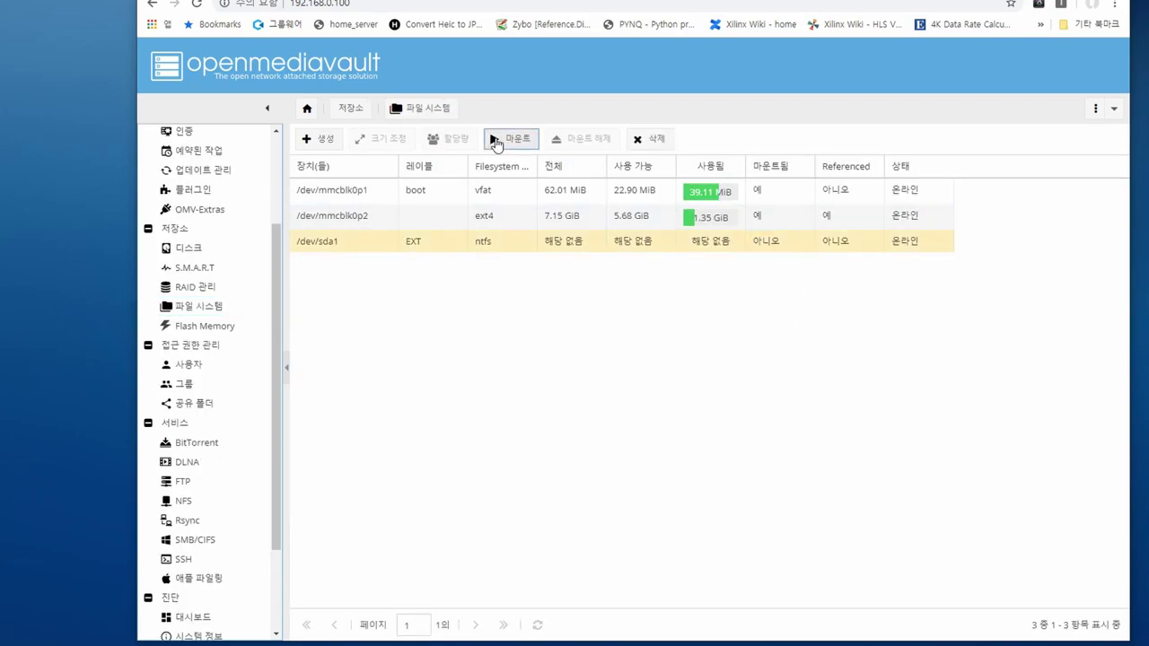
pyautogui.click(497, 144)
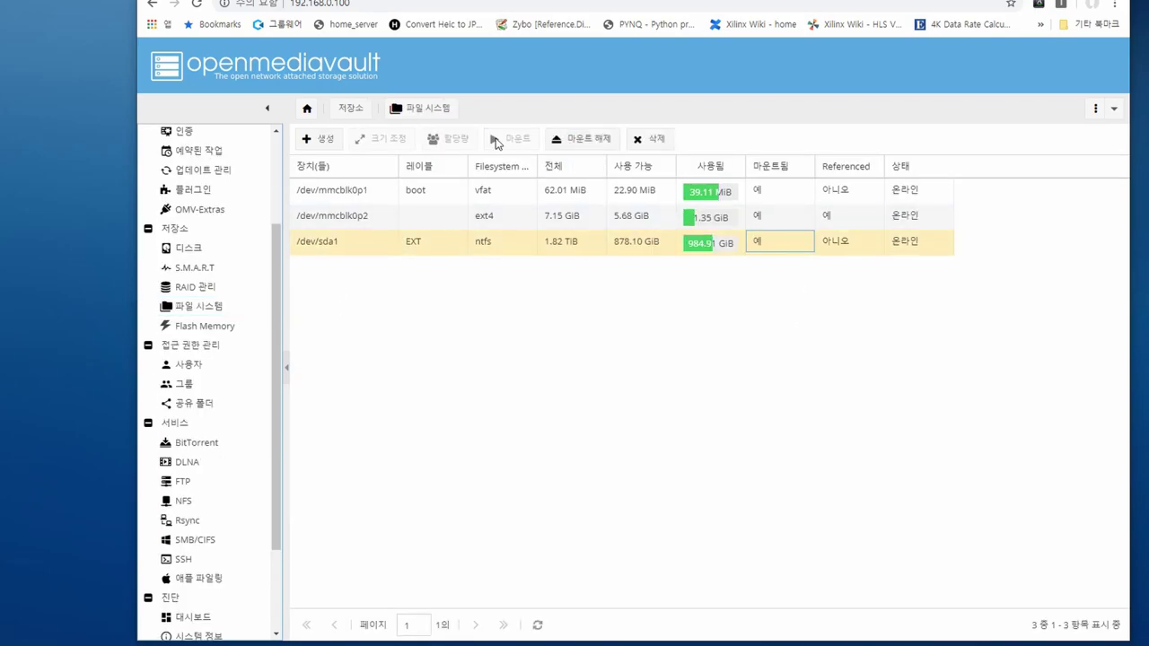
pyautogui.click(1029, 143)
pyautogui.click(609, 376)
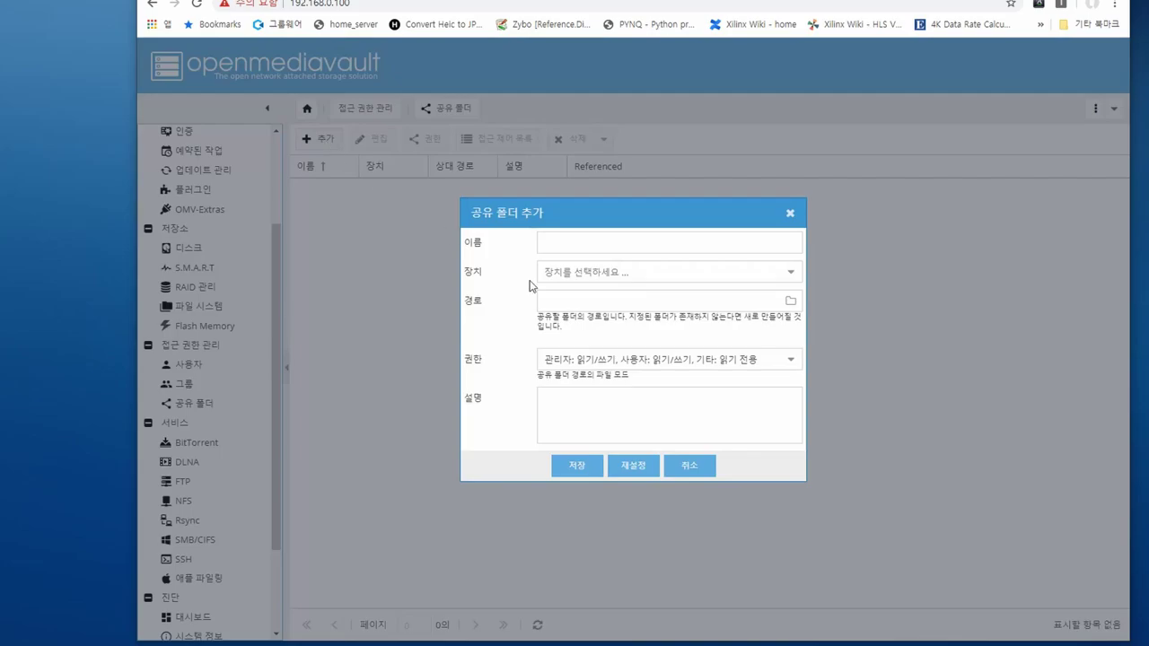
# - Define a new shared folder named HOME on the EXT device with the path /
pyautogui.click(592, 243)
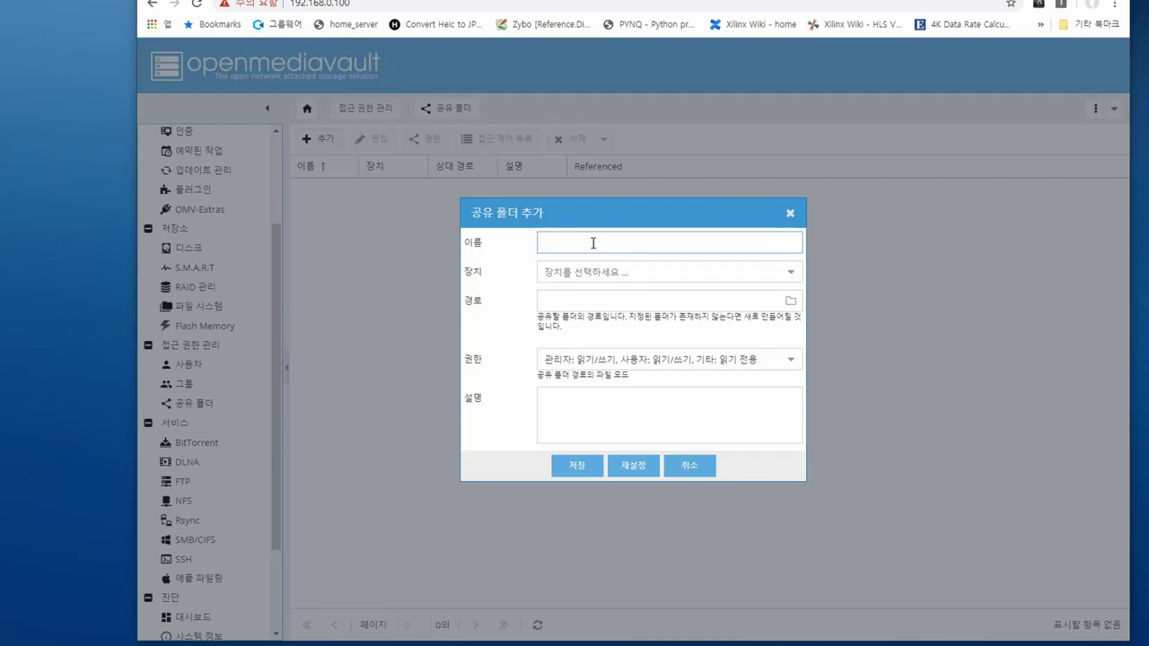
pyautogui.write('EXT')
pyautogui.click(616, 273)
pyautogui.click(613, 295)
pyautogui.doubleClick(613, 295)
pyautogui.press('BackSpace')
pyautogui.click(569, 238)
pyautogui.doubleClick(602, 246)
pyautogui.write('HOME')
pyautogui.click(548, 299)
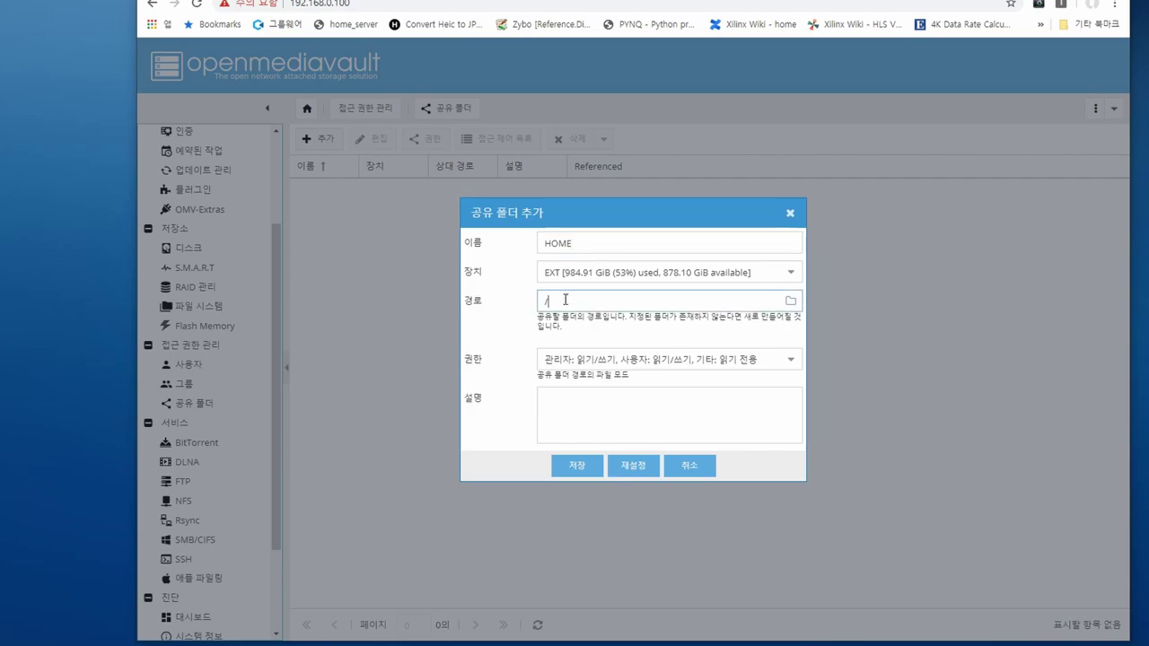
# - Choose read/write for administrators and users and read-only for others as folder permissions, and save the shared folder
pyautogui.click(791, 363)
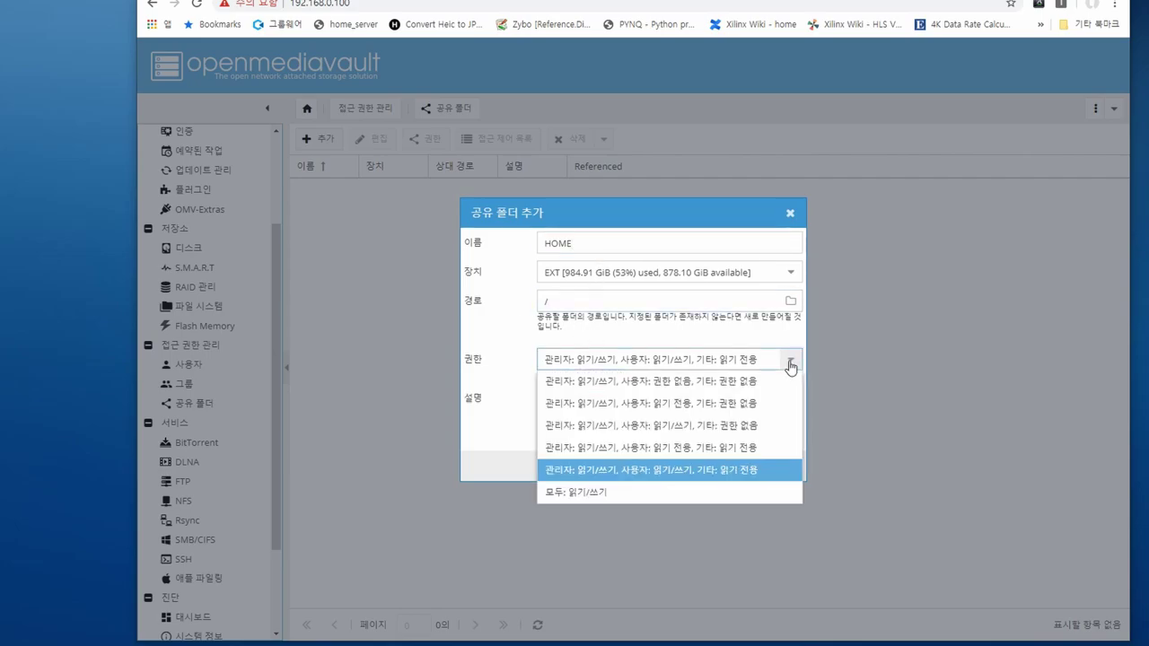
pyautogui.click(745, 471)
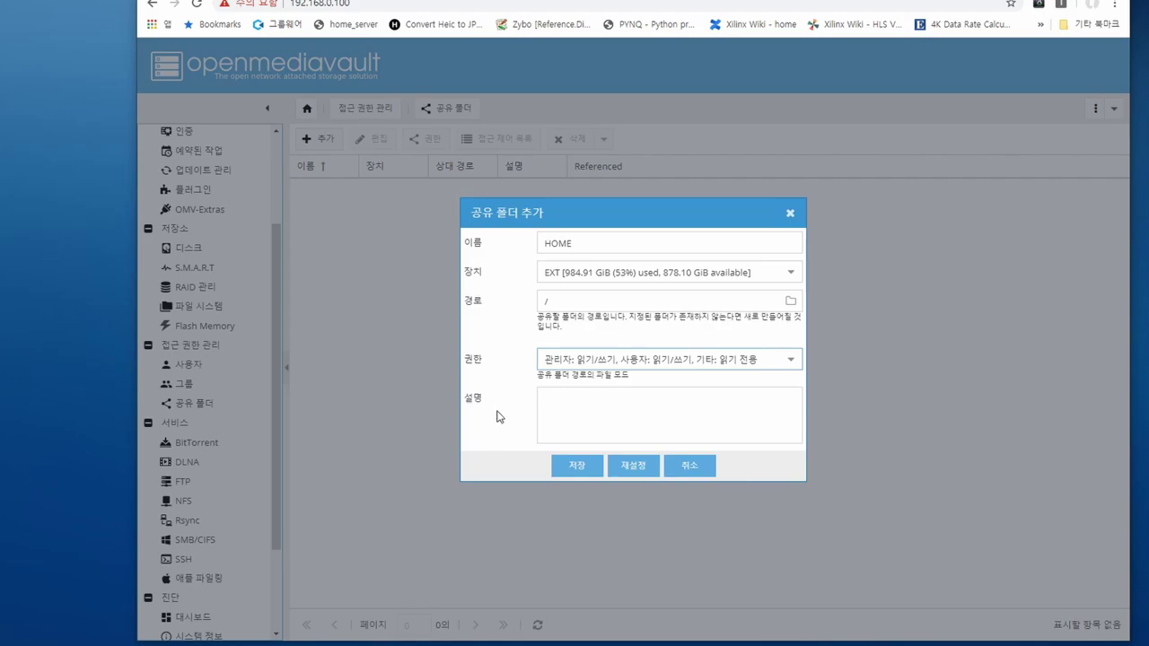
pyautogui.click(571, 468)
# - Grant the user and the group read/write privileges on the HOME shared folder, save and apply the configuration
pyautogui.click(379, 190)
pyautogui.click(422, 139)
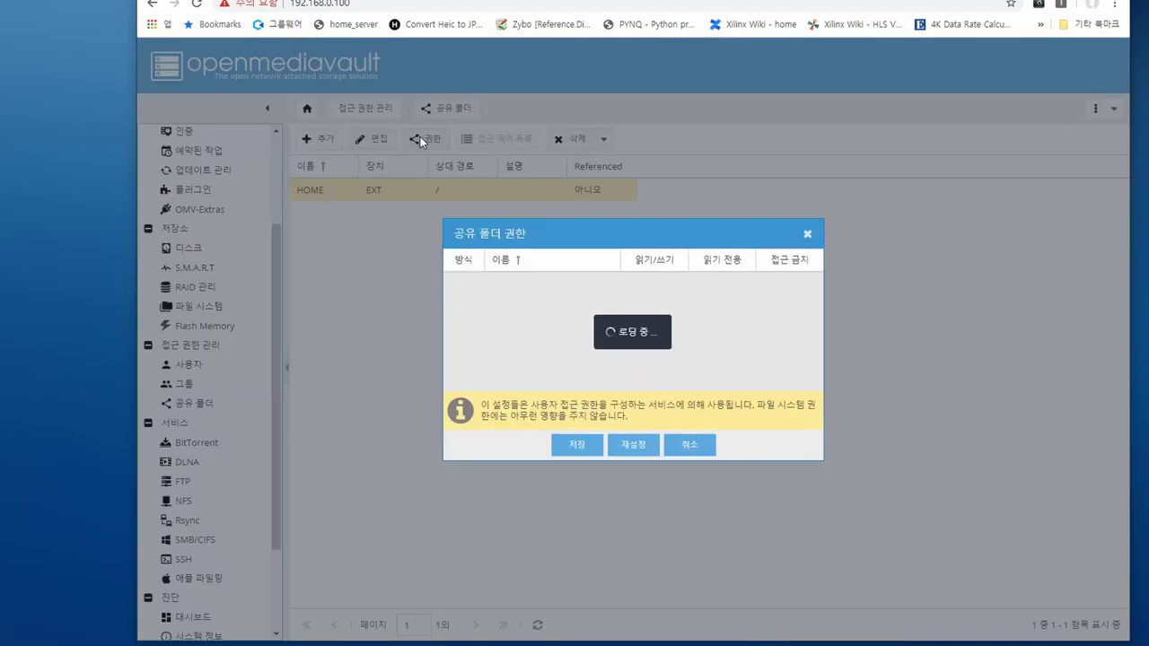
pyautogui.click(653, 306)
pyautogui.click(653, 329)
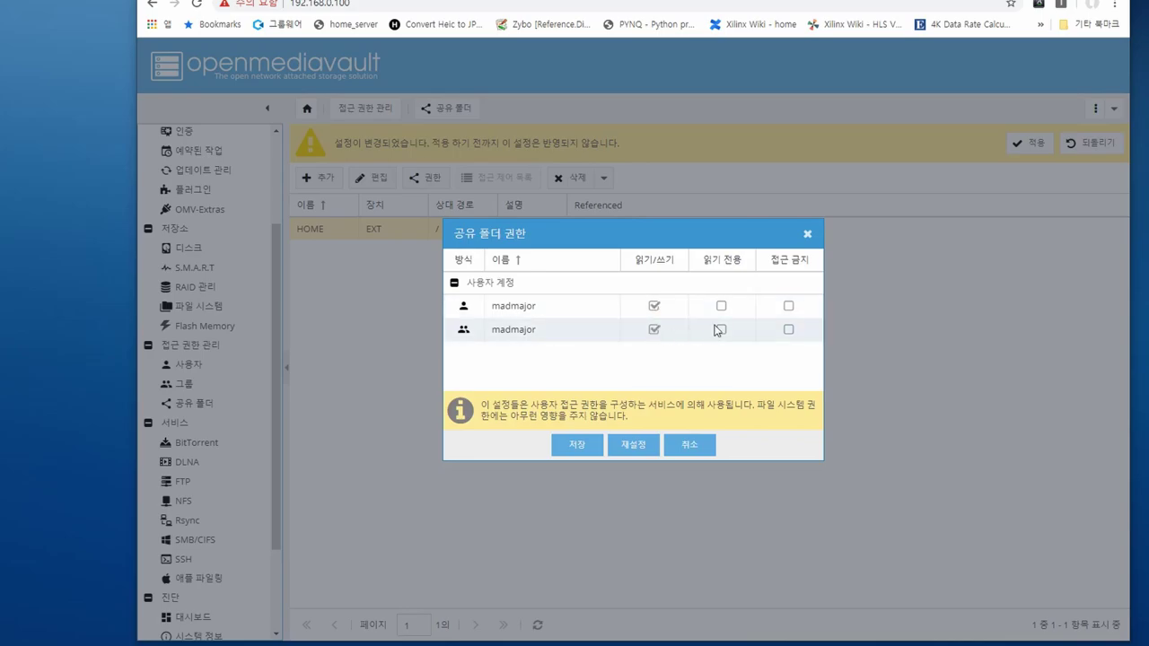
pyautogui.click(582, 447)
pyautogui.click(1035, 144)
pyautogui.click(613, 377)
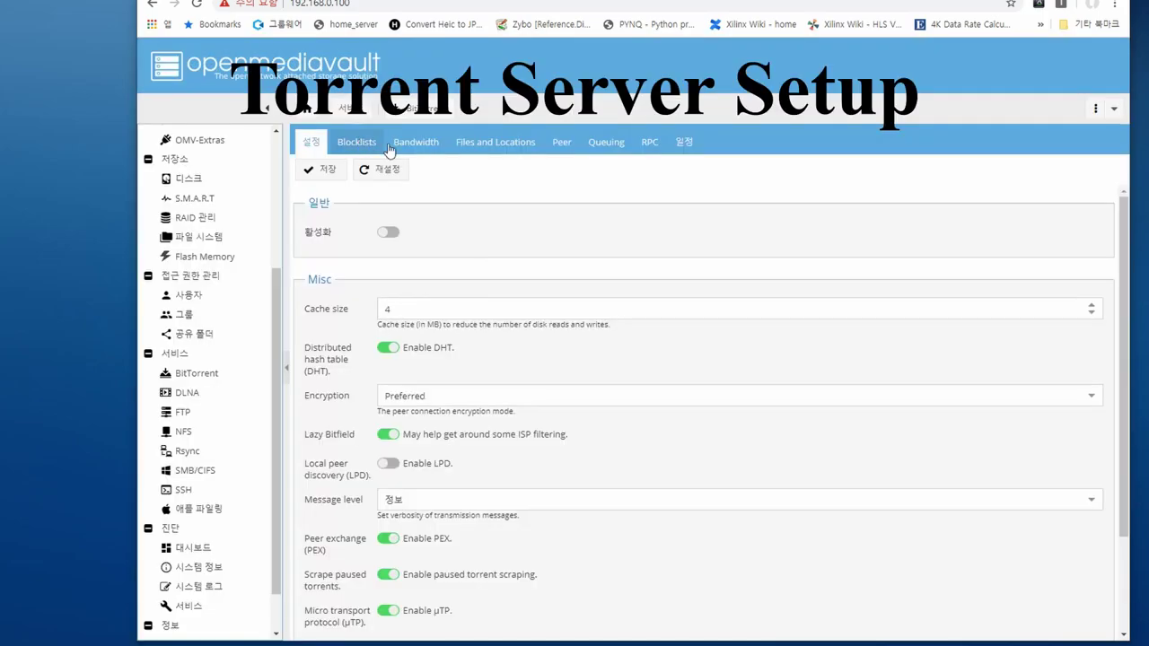
# - In the BitTorrent file locations, set the download shared folder to HOME and its directory to torrent_done
pyautogui.click(464, 148)
pyautogui.click(426, 265)
pyautogui.click(431, 289)
pyautogui.click(435, 302)
pyautogui.write('torrent_done')
# - Enable the incomplete directory for BitTorrent, using the HOME shared folder and the directory torrent_tmp
pyautogui.scroll(-3, 434, 415)
pyautogui.click(399, 249)
pyautogui.scroll(-2, 374, 354)
pyautogui.scroll(2, 373, 354)
pyautogui.click(483, 318)
pyautogui.click(482, 335)
pyautogui.doubleClick(486, 359)
pyautogui.write('torre')
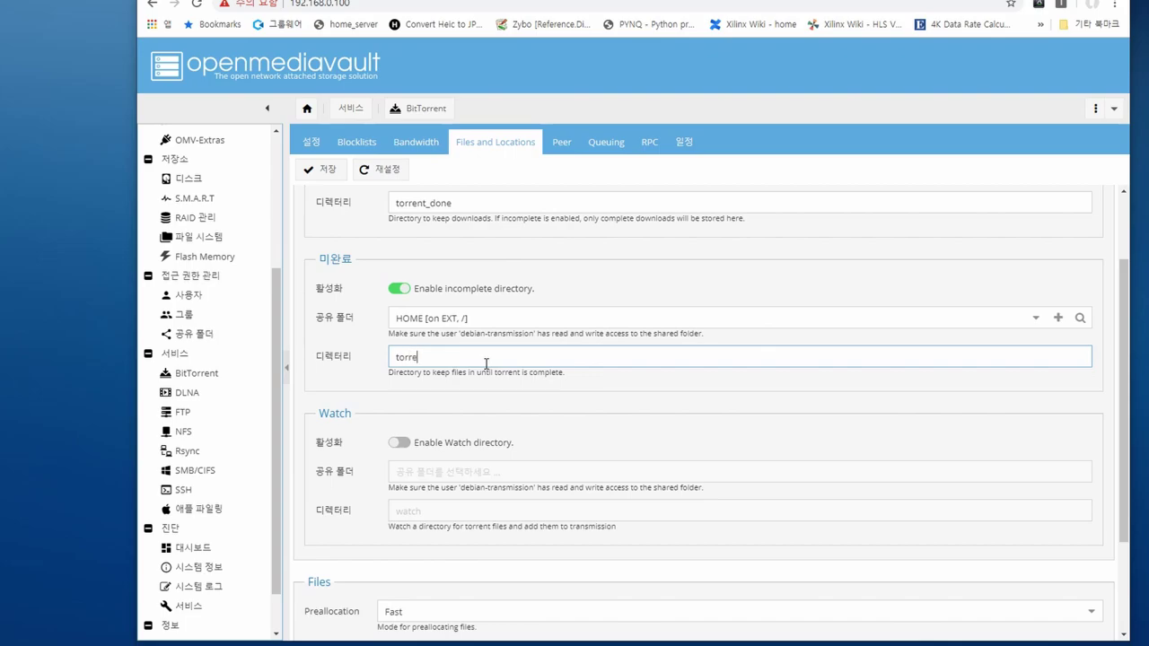
pyautogui.write('nt_temp')
# - Enable the BitTorrent Watch directory, using the HOME shared folder and the directory torrent_watch
pyautogui.scroll(-1, 450, 411)
pyautogui.click(399, 373)
pyautogui.click(422, 402)
pyautogui.click(413, 422)
pyautogui.doubleClick(428, 442)
pyautogui.press('Home')
pyautogui.write('torrent_')
pyautogui.scroll(-1, 334, 409)
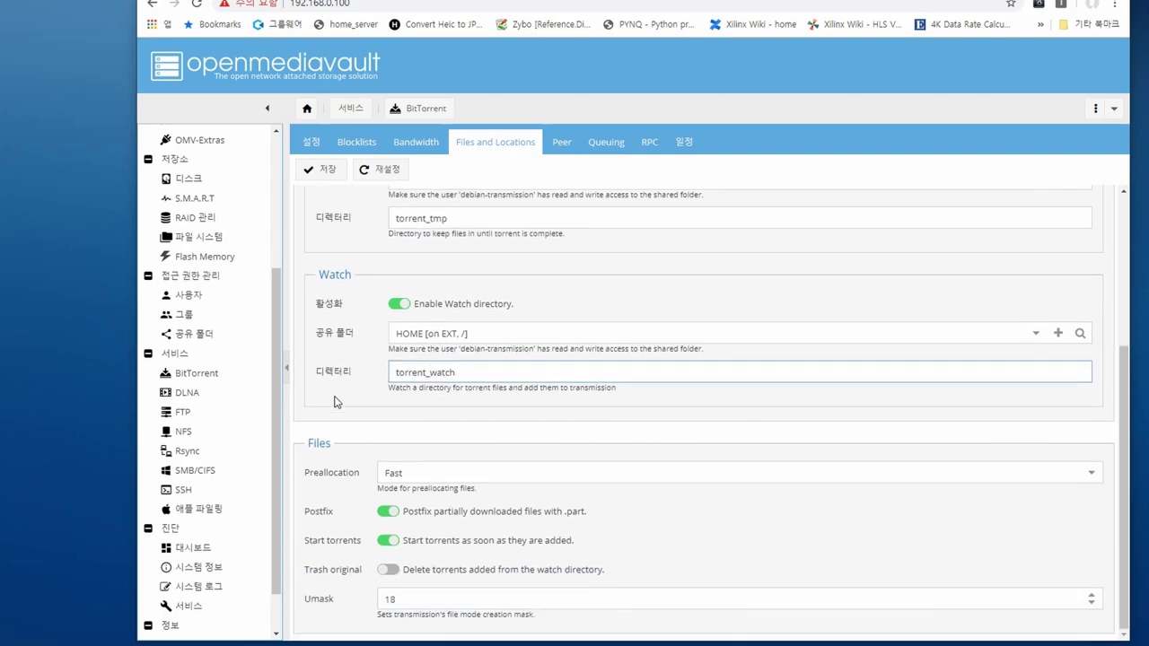
# - Save the BitTorrent file locations and apply the configuration change
pyautogui.scroll(4, 456, 478)
pyautogui.click(320, 169)
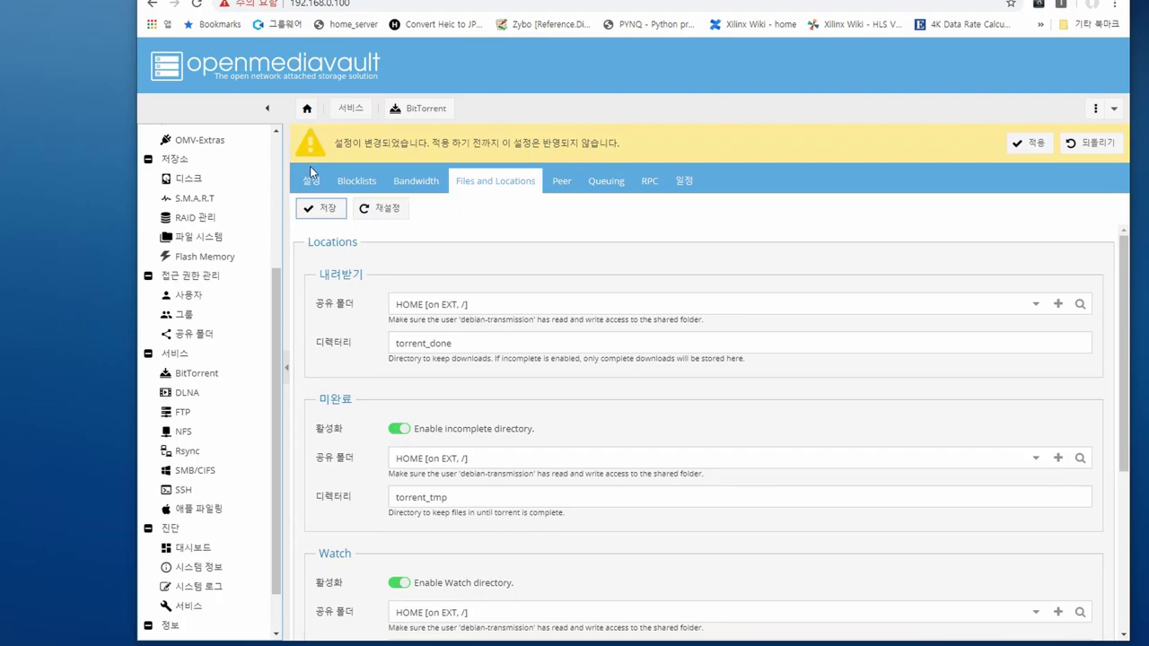
pyautogui.click(1037, 141)
pyautogui.click(603, 375)
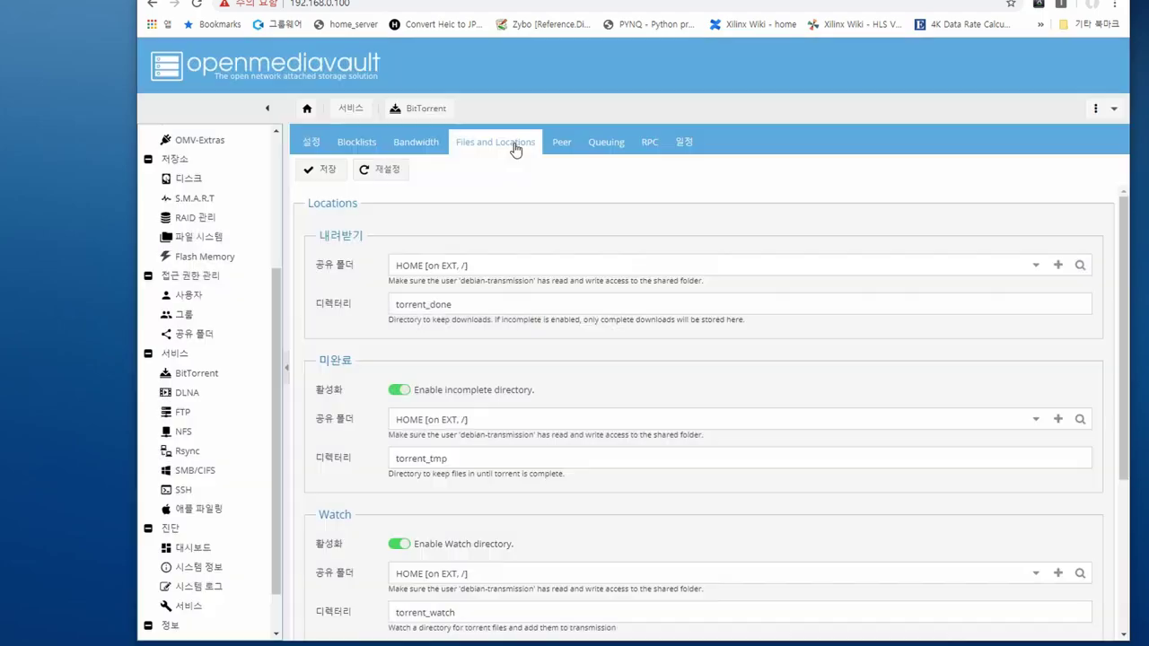
# - Enable the BitTorrent service in its general settings, save and apply the configuration
pyautogui.click(313, 176)
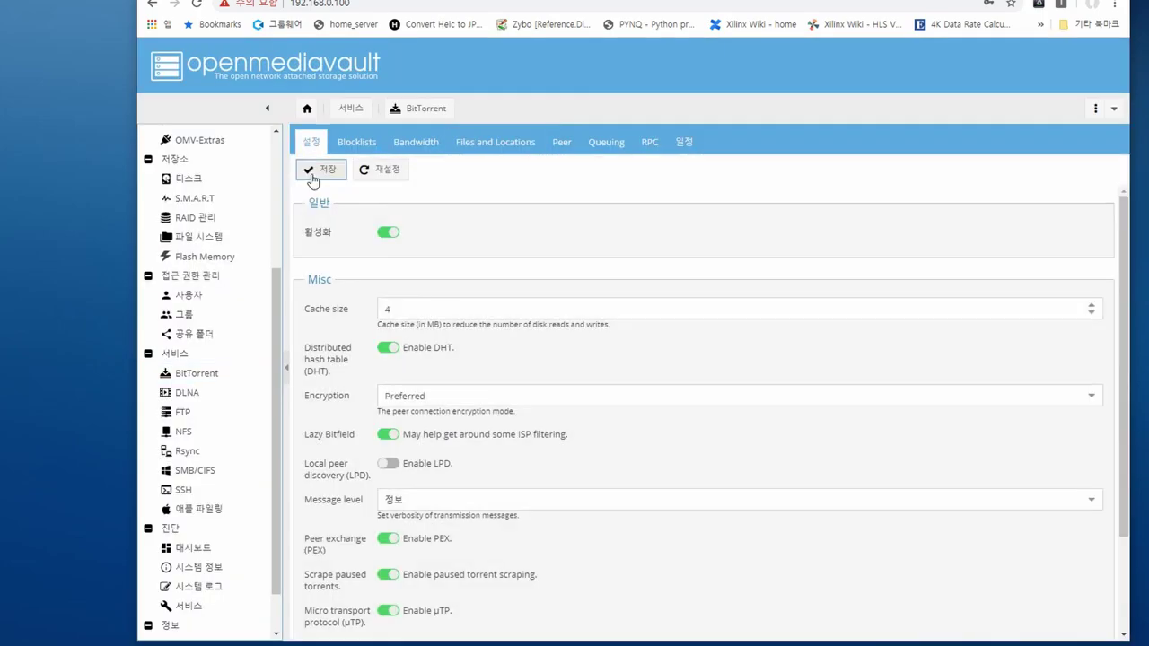
pyautogui.click(1032, 141)
pyautogui.click(585, 377)
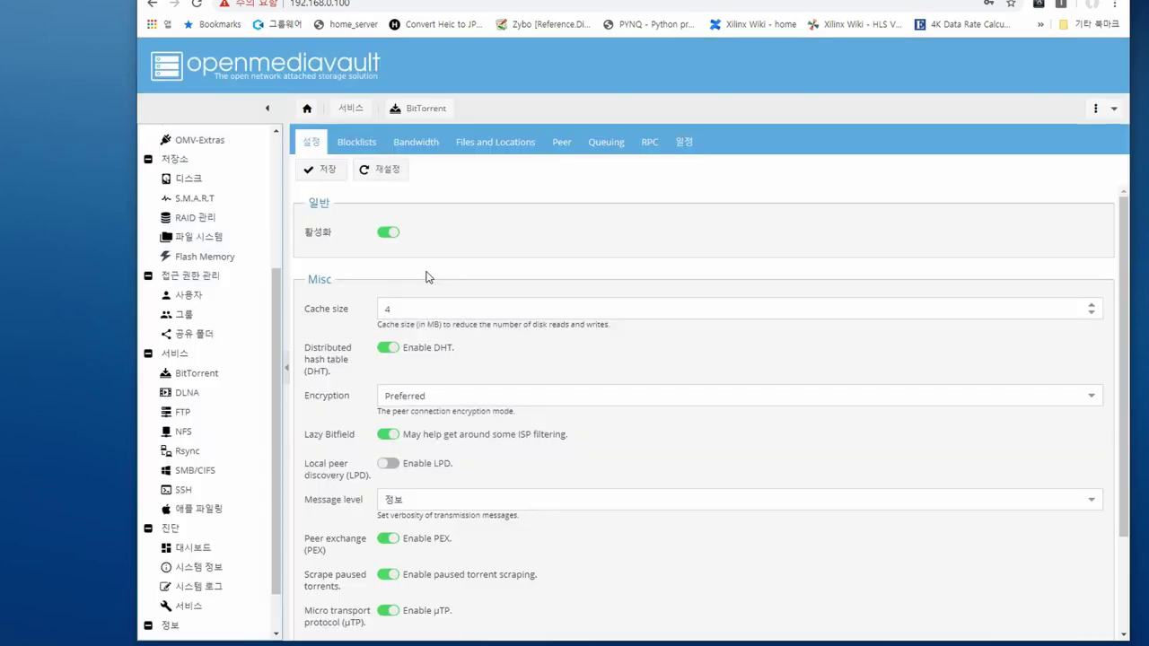
# - Name the DLNA server "Mad's Home", enable it and save its general settings
pyautogui.click(203, 394)
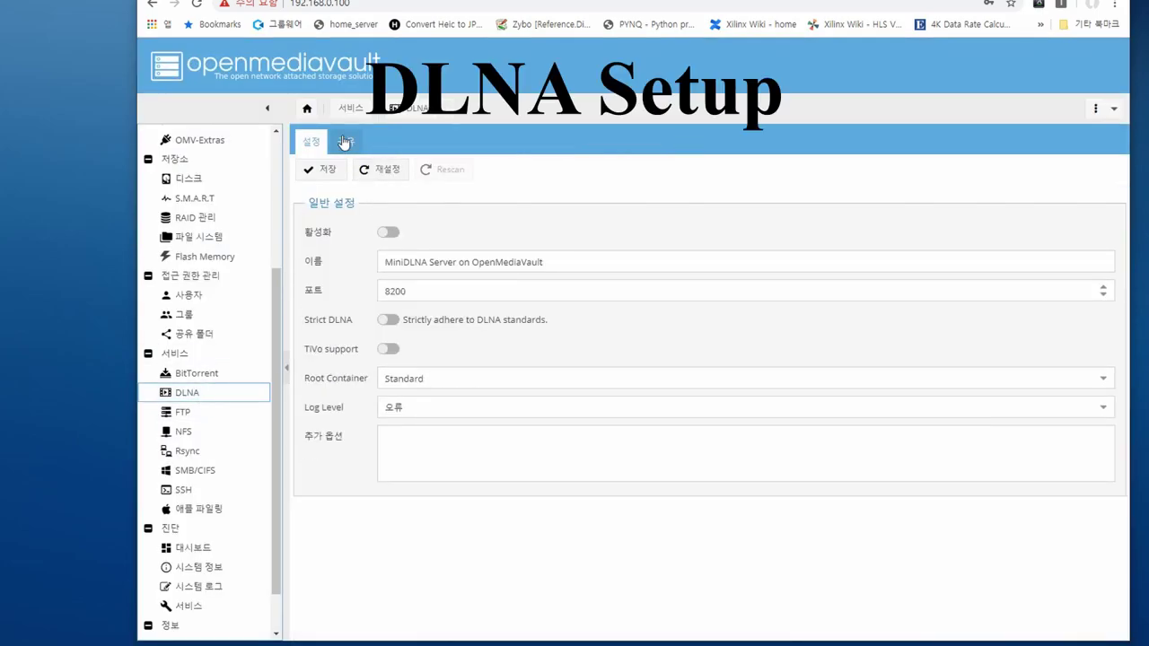
pyautogui.click(458, 266)
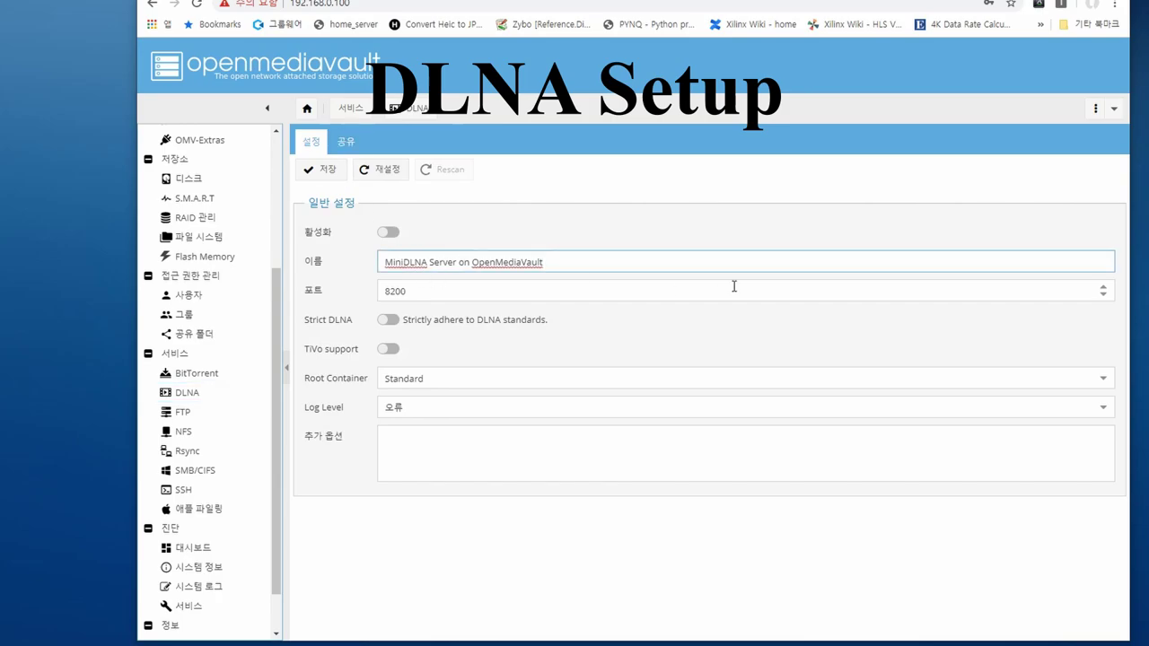
pyautogui.hotkey('shift', 'Right')
pyautogui.hotkey('shift', 'Right')
pyautogui.hotkey('shift', 'Right')
pyautogui.press('Delete')
pyautogui.press('End')
pyautogui.press('BackSpace')
pyautogui.press('BackSpace')
pyautogui.press('BackSpace')
pyautogui.press('BackSpace')
pyautogui.press('BackSpace')
pyautogui.press('BackSpace')
pyautogui.press('BackSpace')
pyautogui.press('BackSpace')
pyautogui.press('BackSpace')
pyautogui.press('BackSpace')
pyautogui.press('BackSpace')
pyautogui.press('BackSpace')
pyautogui.press('BackSpace')
pyautogui.press('BackSpace')
pyautogui.press('BackSpace')
pyautogui.press('BackSpace')
pyautogui.press('BackSpace')
pyautogui.press('BackSpace')
pyautogui.press('BackSpace')
pyautogui.press('BackSpace')
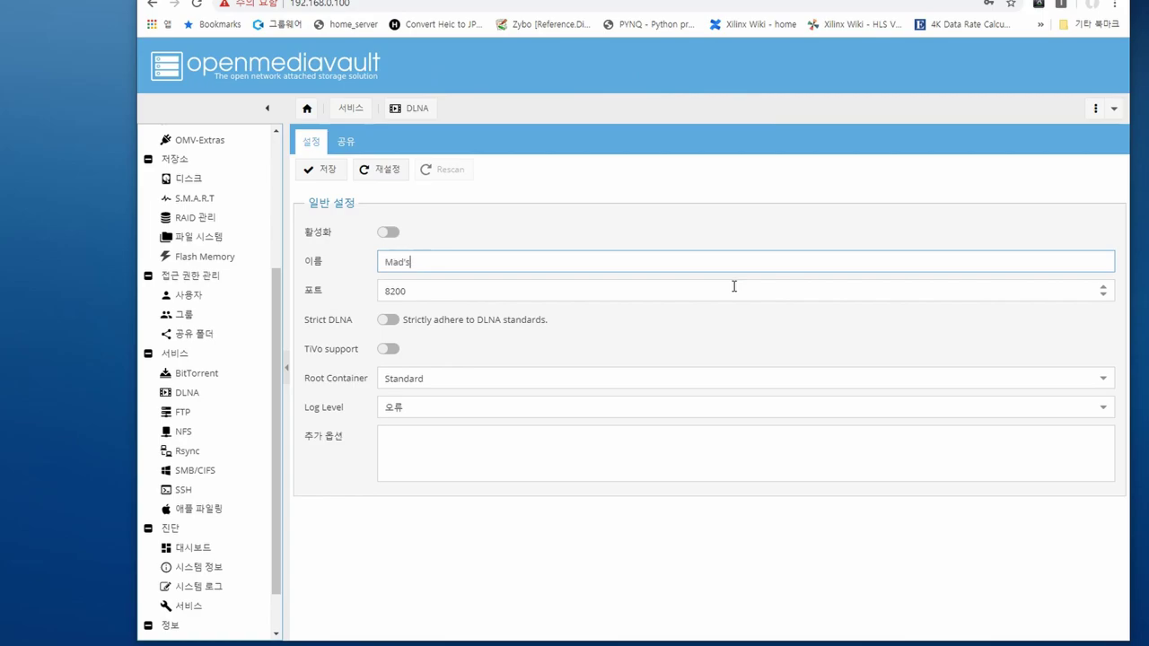
pyautogui.write("Mad's Home")
pyautogui.click(390, 235)
pyautogui.click(327, 175)
# - Add a DLNA media share for the HOME shared folder with content type All media, save it and apply the configuration change
pyautogui.click(345, 181)
pyautogui.click(318, 207)
pyautogui.click(723, 323)
pyautogui.click(667, 342)
pyautogui.click(764, 362)
pyautogui.click(763, 362)
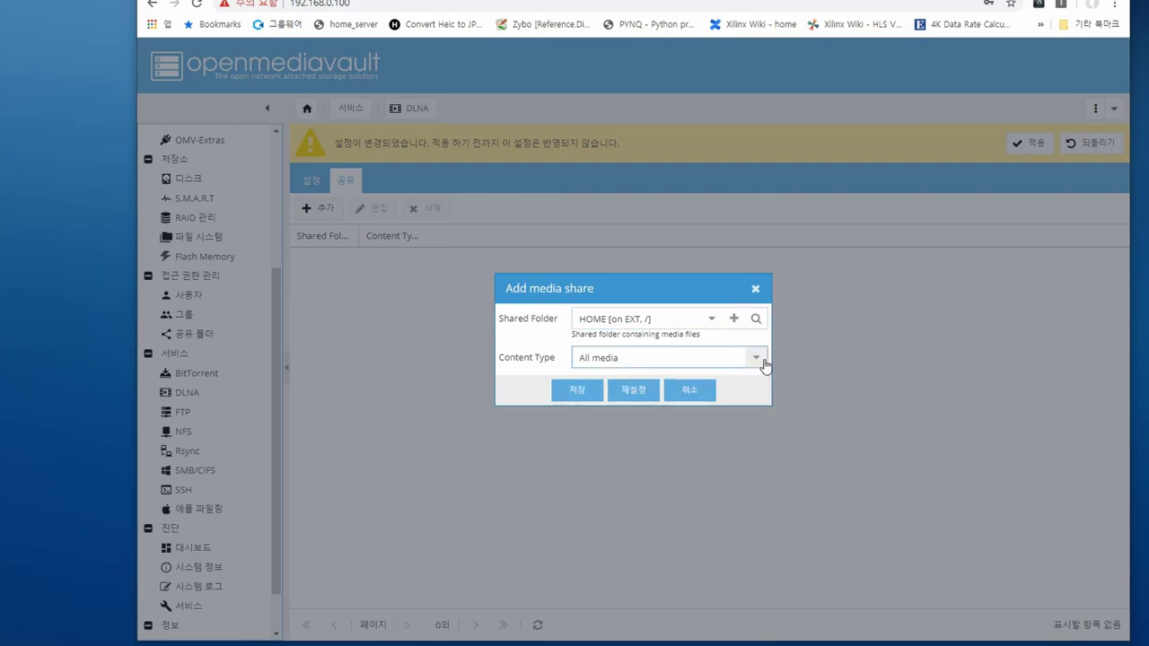
pyautogui.click(575, 393)
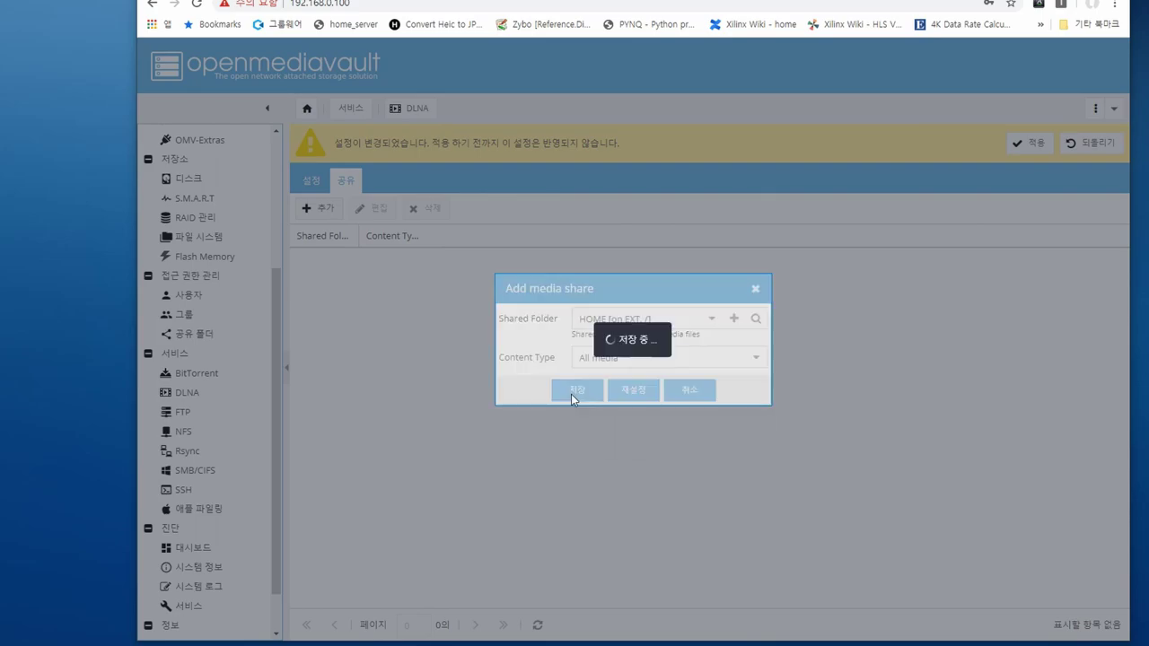
pyautogui.click(1030, 143)
pyautogui.click(602, 375)
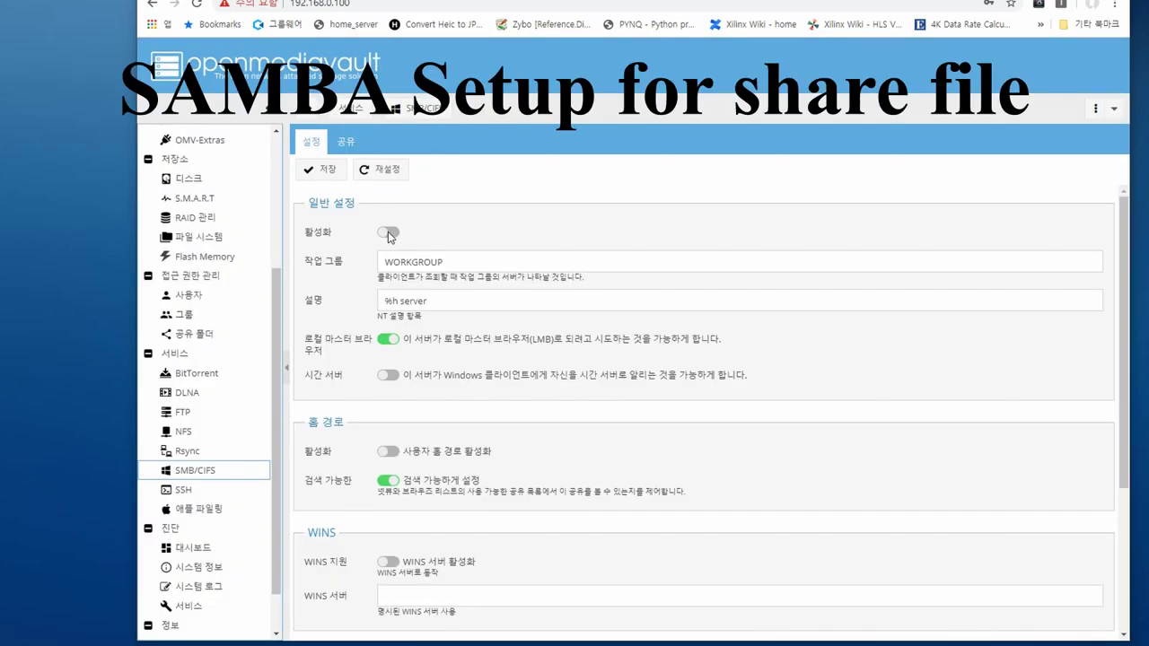
# - Create a new SMB/CIFS share that uses the HOME shared folder and has the description Home
pyautogui.scroll(-3, 326, 345)
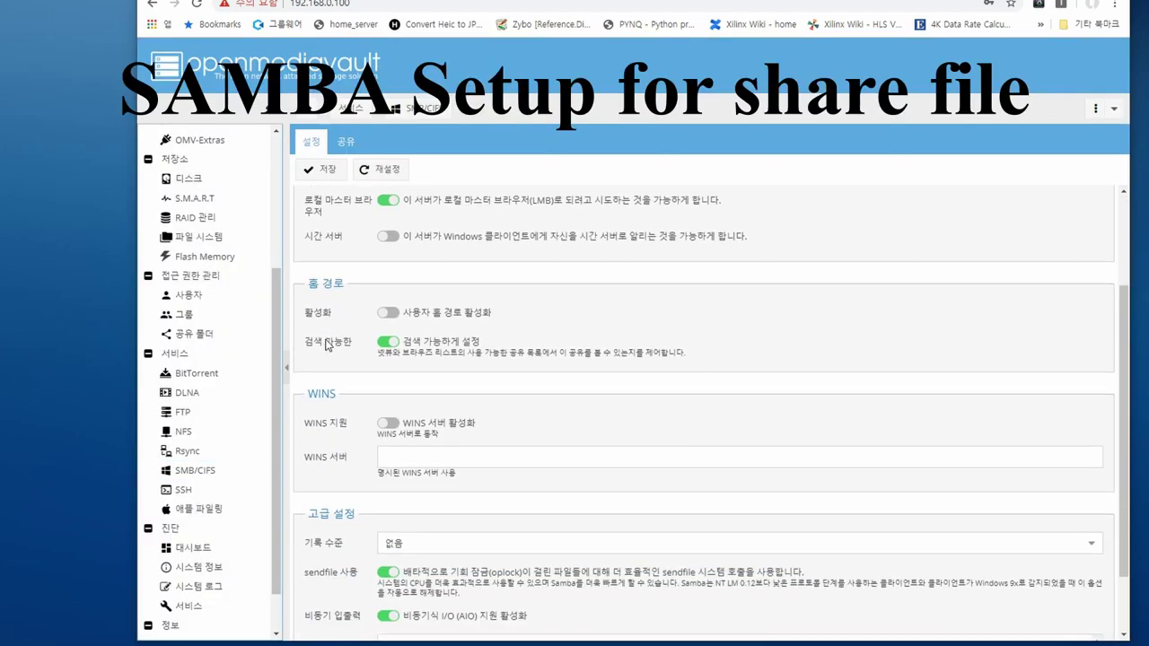
pyautogui.scroll(-2, 326, 345)
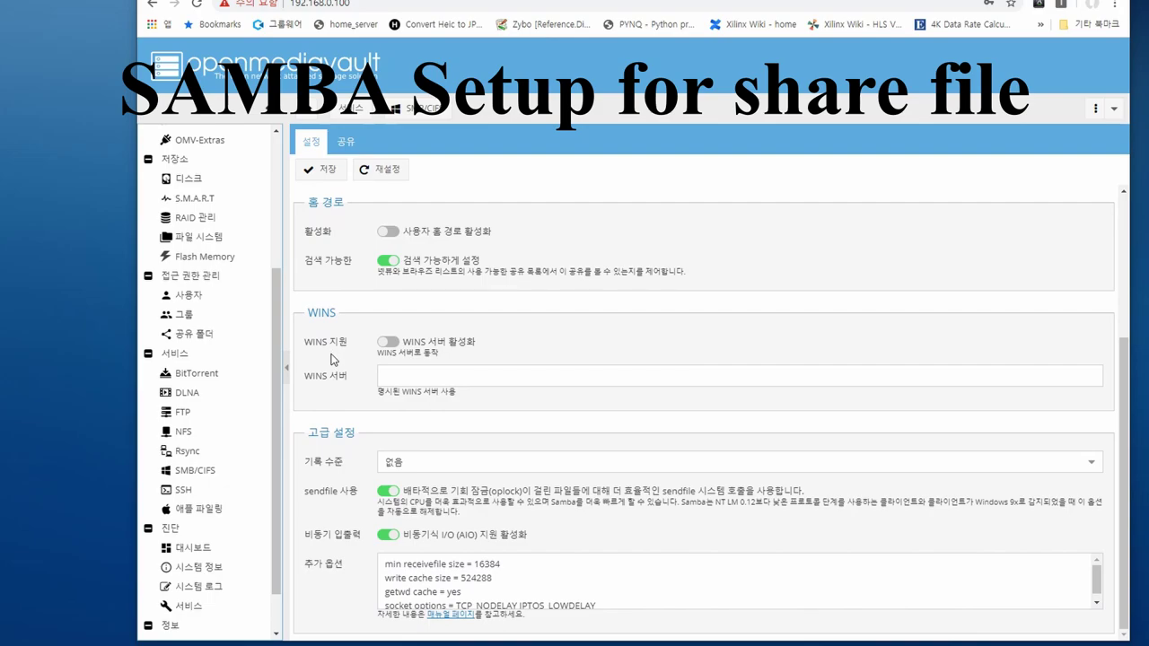
pyautogui.scroll(5, 332, 359)
pyautogui.click(346, 141)
pyautogui.click(325, 170)
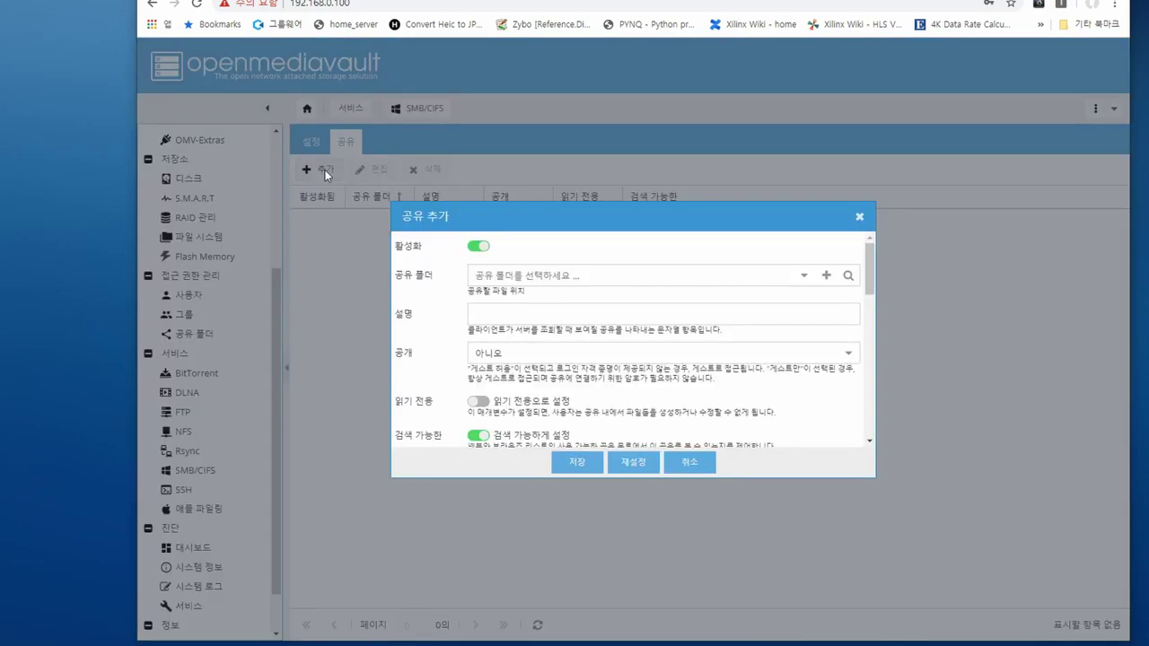
pyautogui.click(804, 275)
pyautogui.click(681, 297)
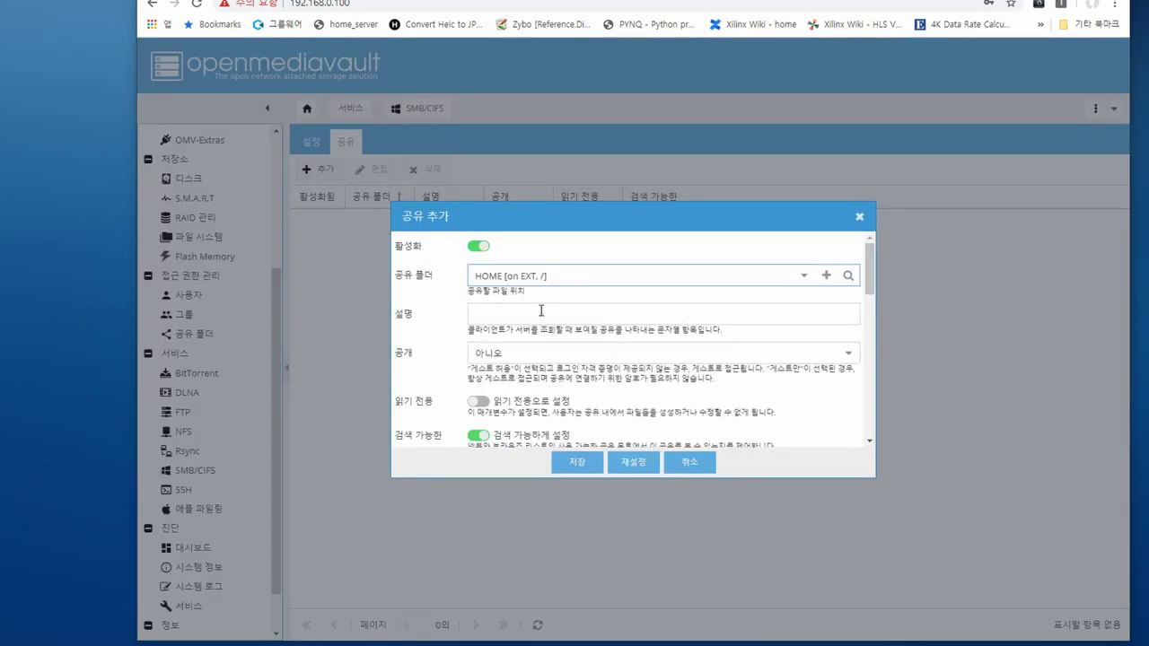
pyautogui.click(541, 310)
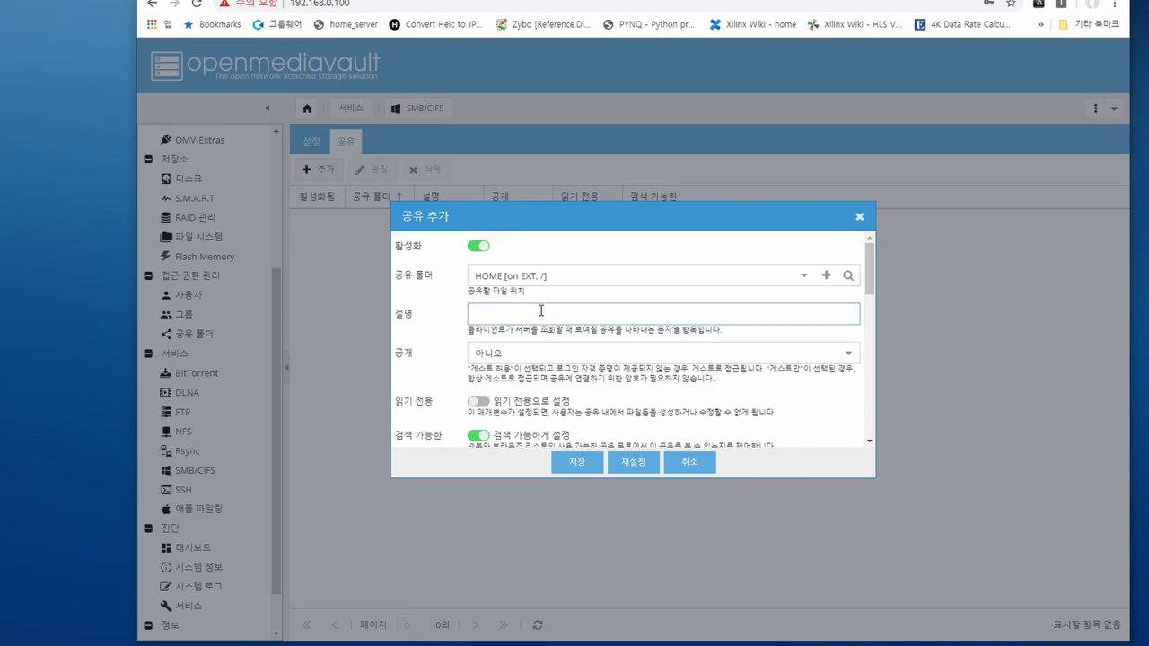
pyautogui.write('Mad')
pyautogui.write('Home')
# - Leave the SMB/CIFS share's public access at No (아니오) and save the share
pyautogui.click(580, 353)
pyautogui.click(580, 353)
pyautogui.click(580, 352)
pyautogui.click(579, 353)
pyautogui.scroll(-5, 583, 352)
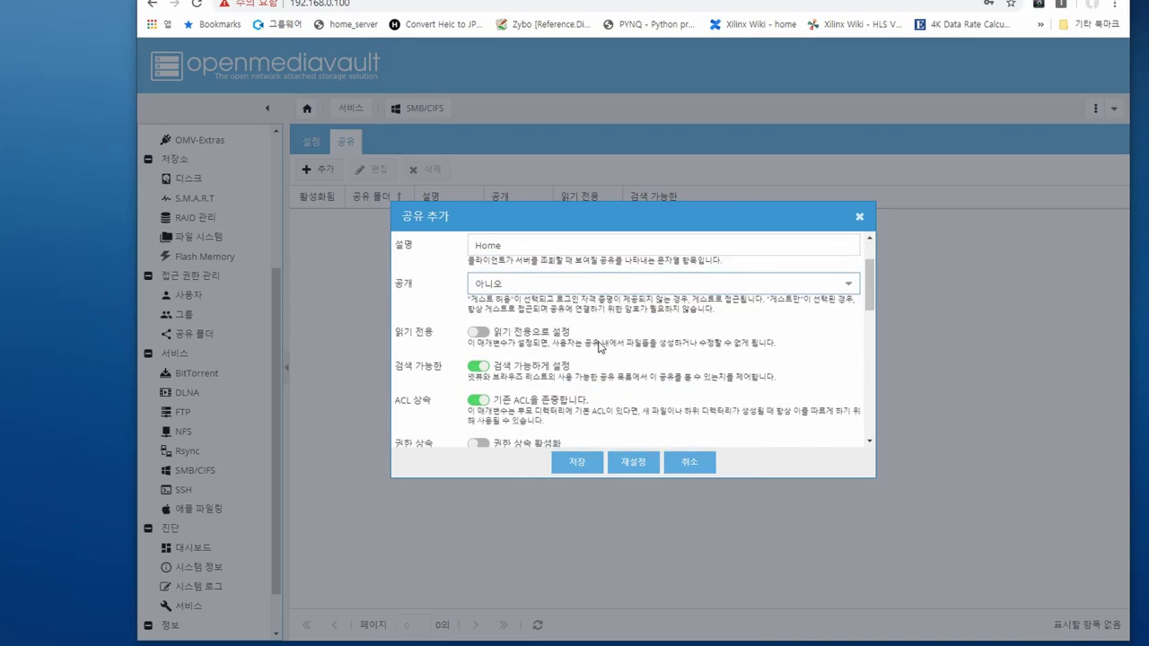
pyautogui.scroll(-8, 600, 347)
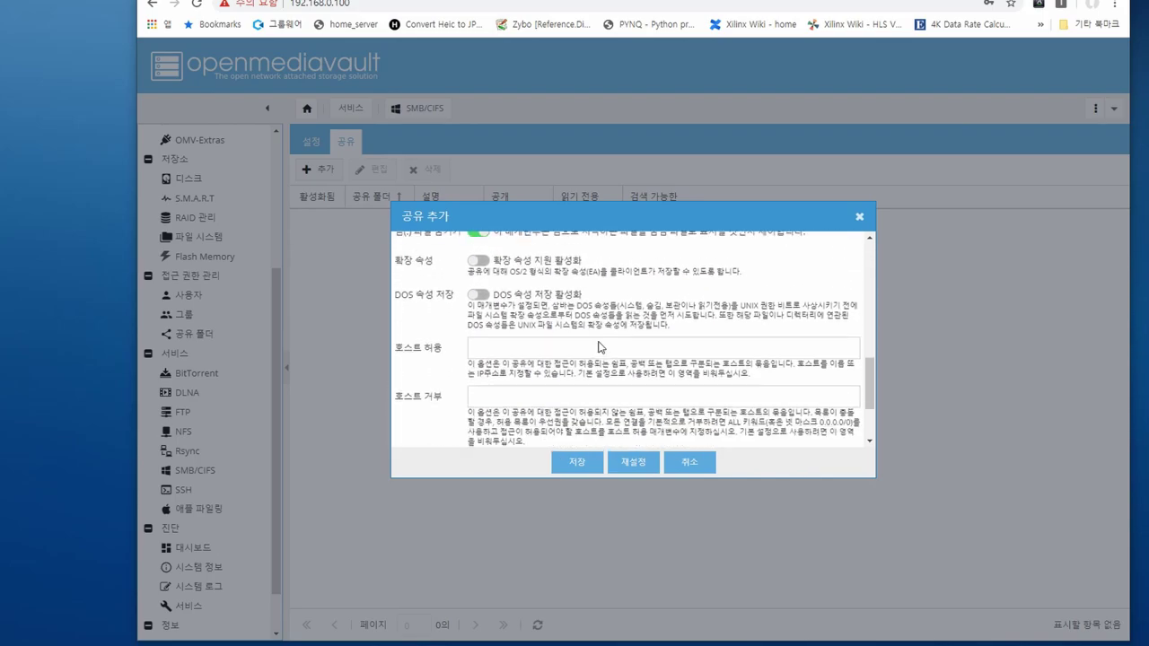
pyautogui.scroll(13, 600, 347)
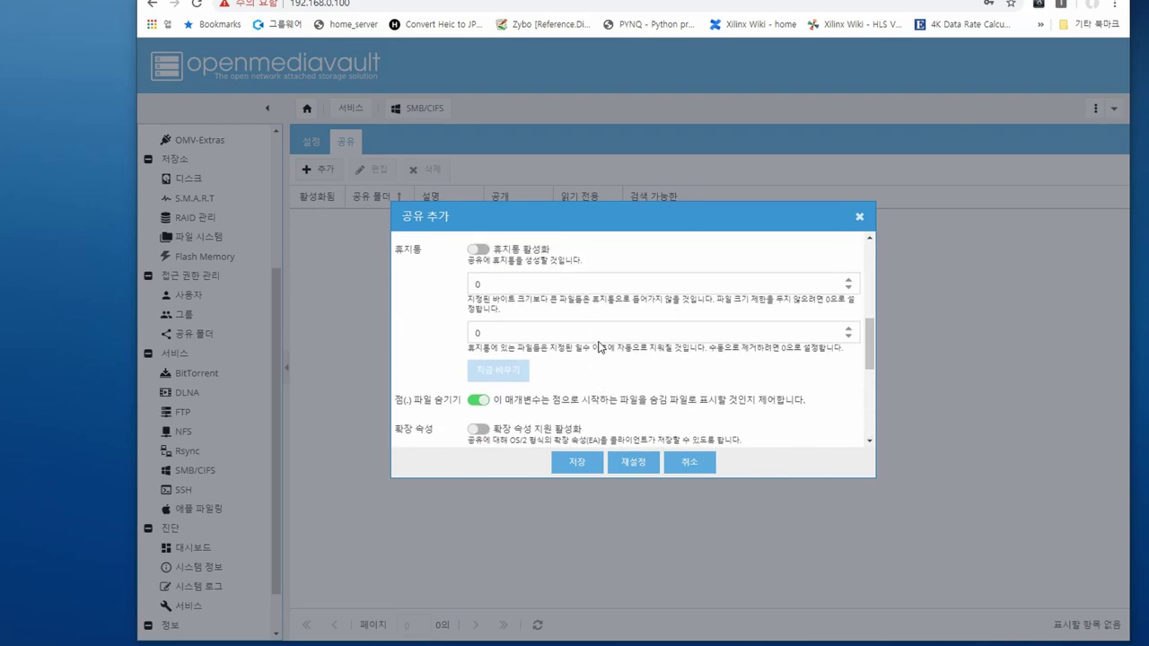
pyautogui.click(577, 463)
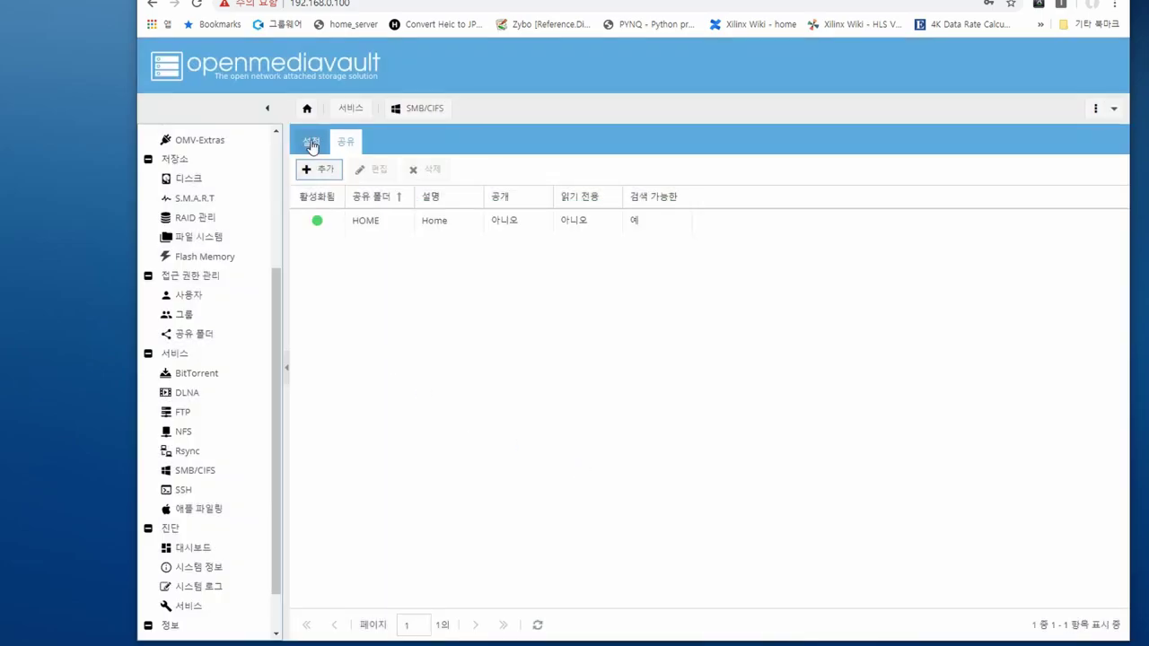
# - Return to the general SMB/CIFS settings and apply the pending share configuration
pyautogui.click(311, 143)
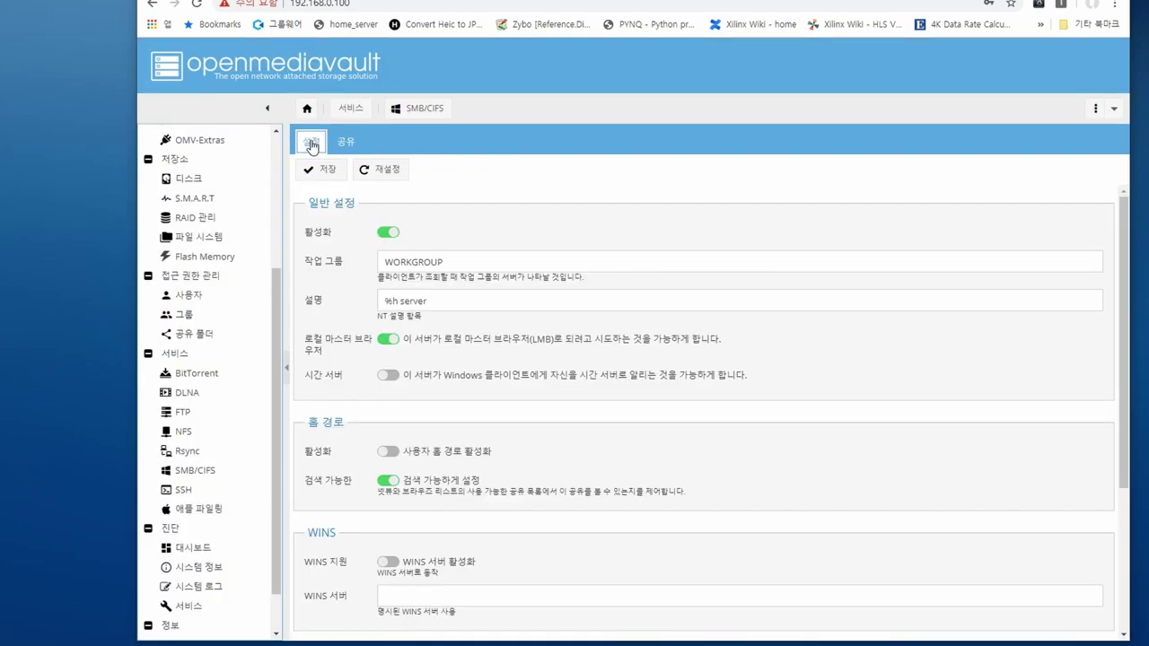
pyautogui.click(1037, 145)
pyautogui.click(585, 377)
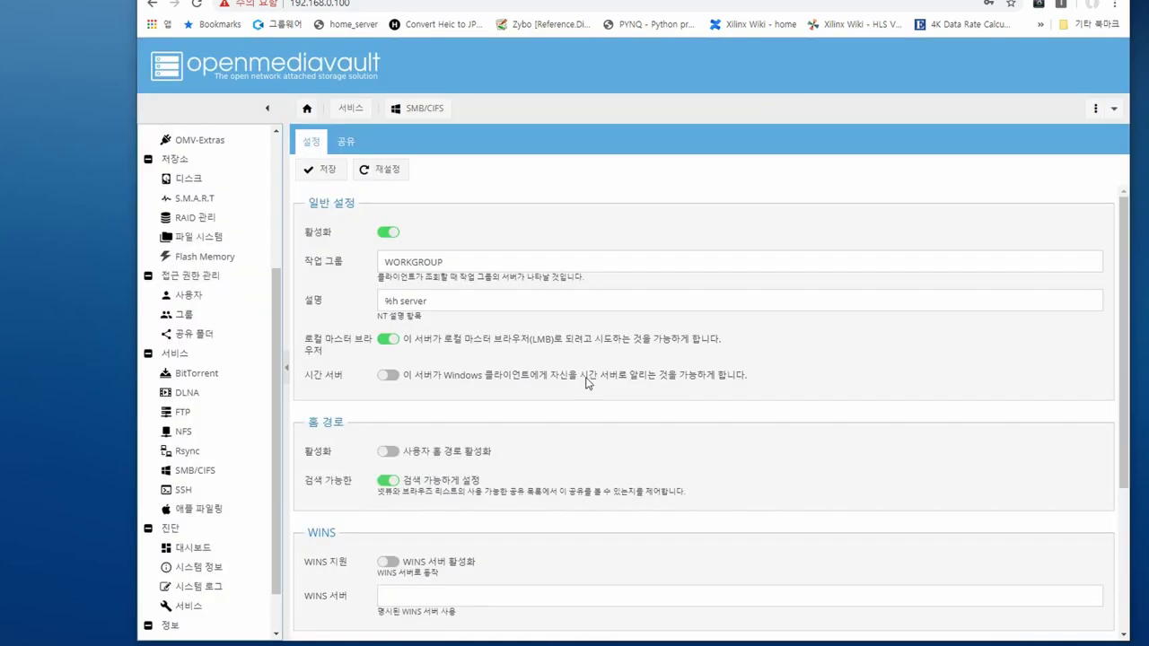
# - Check on the dashboard whether the SMB/CIFS service is enabled and running
pyautogui.scroll(-1, 206, 430)
pyautogui.click(197, 495)
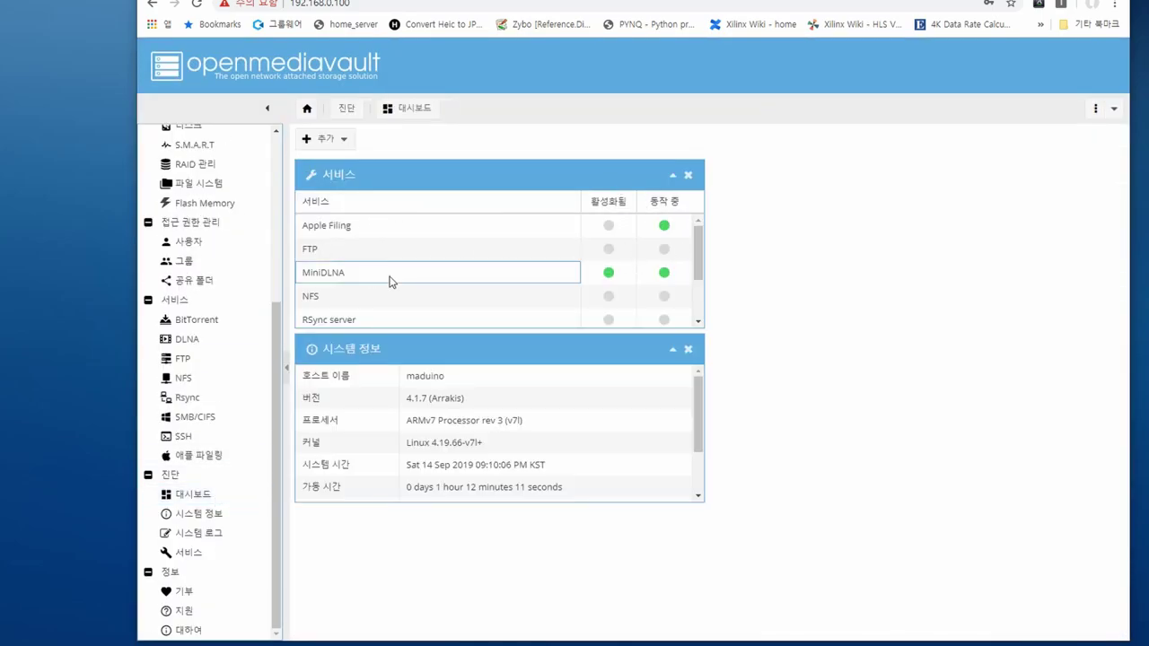
pyautogui.scroll(-1, 413, 292)
pyautogui.click(336, 274)
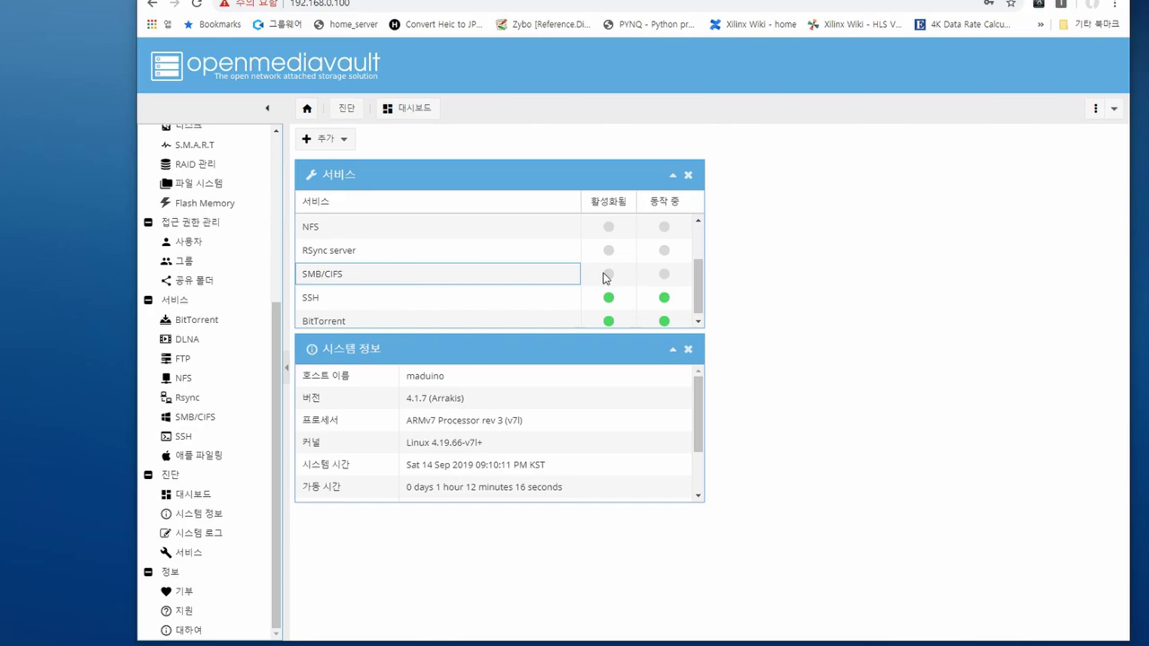
# - Enable the SMB/CIFS service, save and apply the configuration, and recheck the service status on the dashboard
pyautogui.click(194, 417)
pyautogui.click(388, 232)
pyautogui.click(323, 171)
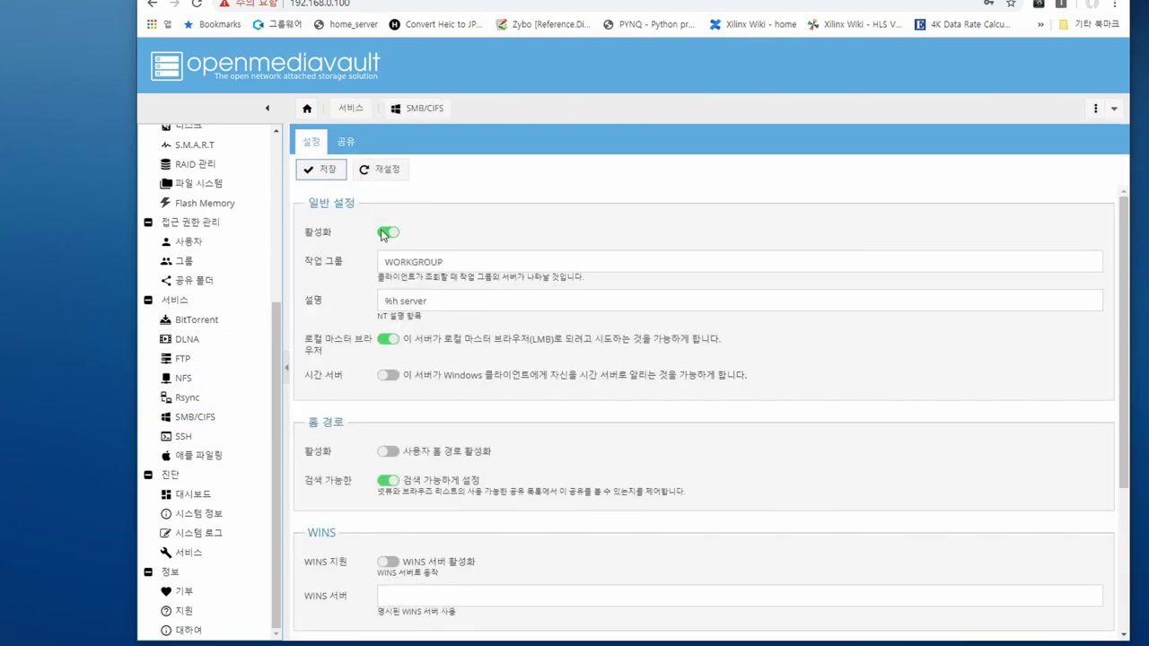
pyautogui.click(1026, 142)
pyautogui.click(602, 377)
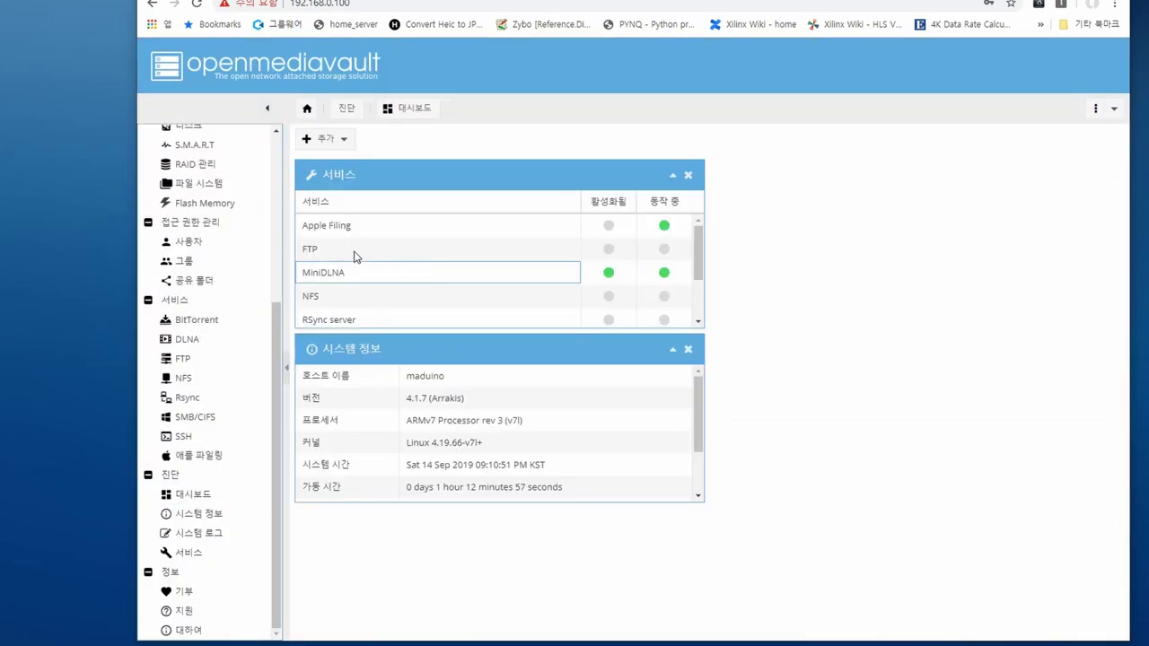
pyautogui.scroll(-2, 355, 258)
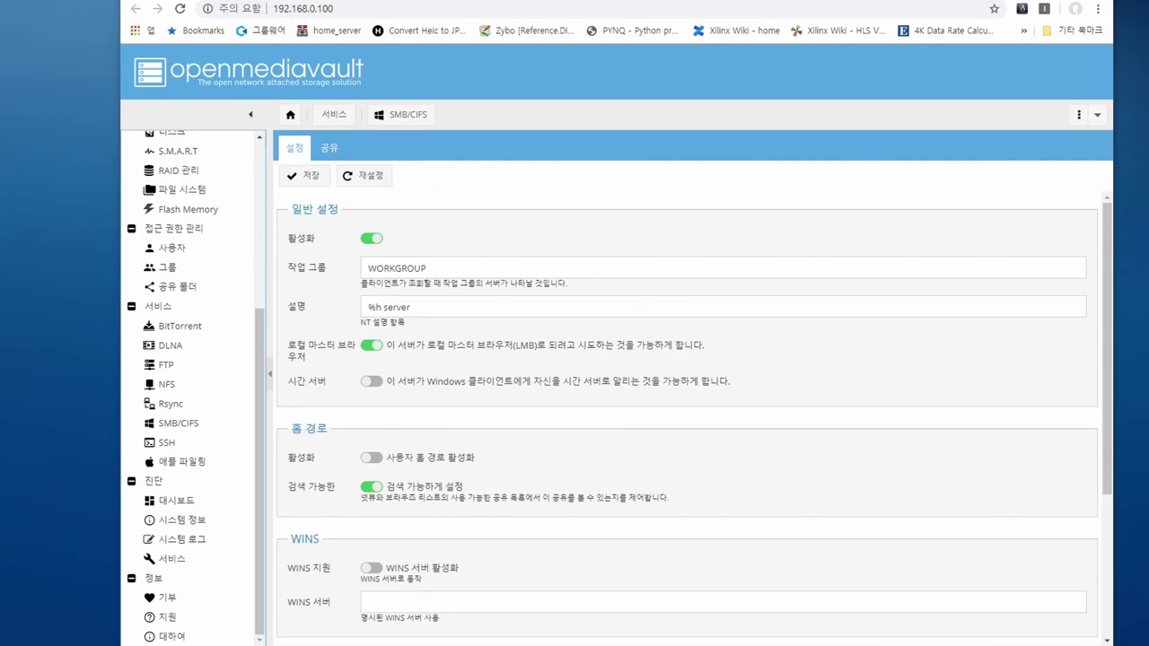
# - Switch to a new File Explorer window and open the network location \\192.168.0.100
pyautogui.press('super+e')
pyautogui.moveTo(462, 201); pyautogui.dragTo(613, 110)
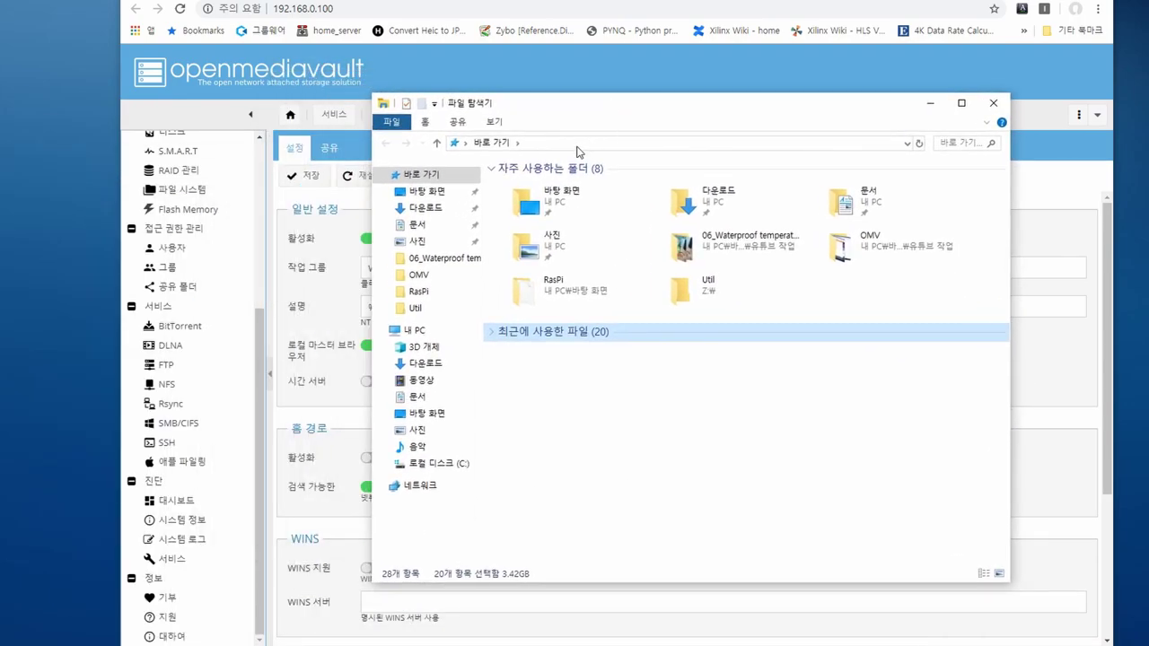
pyautogui.click(596, 141)
pyautogui.write('\\19')
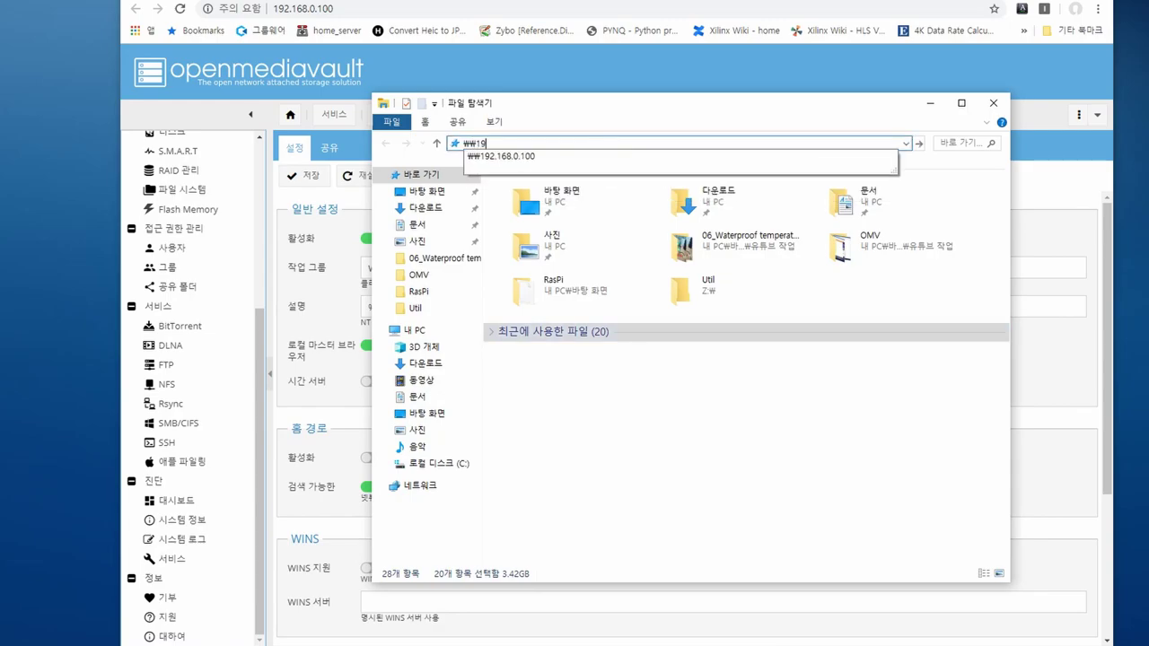
pyautogui.write('2')
pyautogui.press('Down')
pyautogui.press('Return')
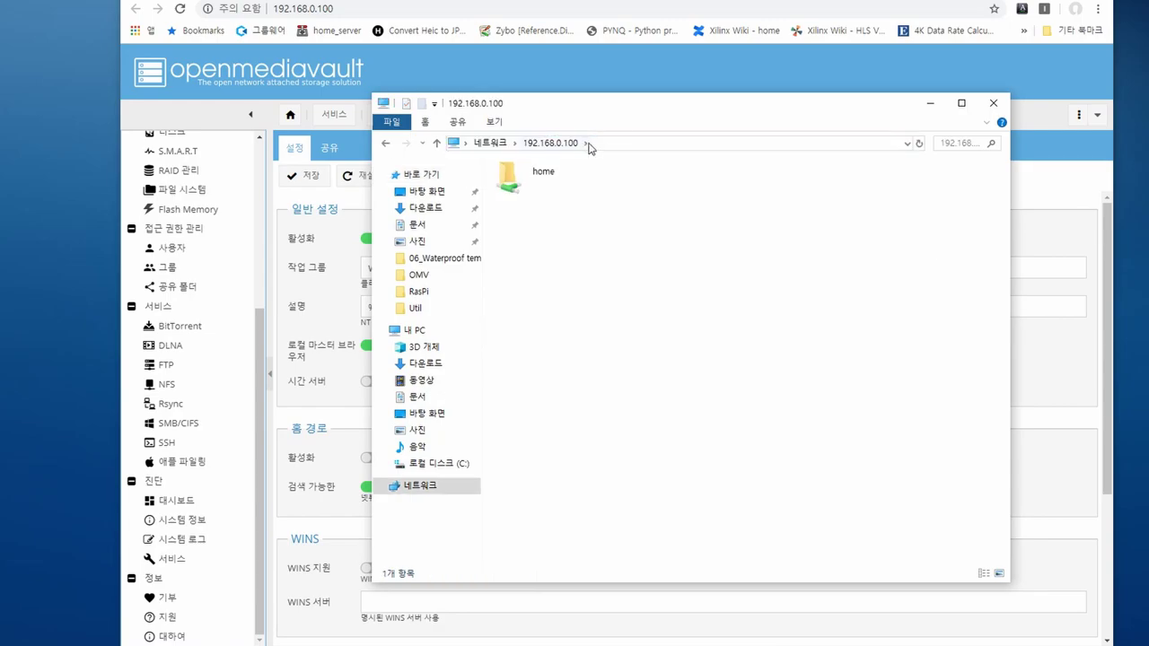
# - Map the home network share as drive Z: with reconnection at sign-in
pyautogui.click(565, 173)
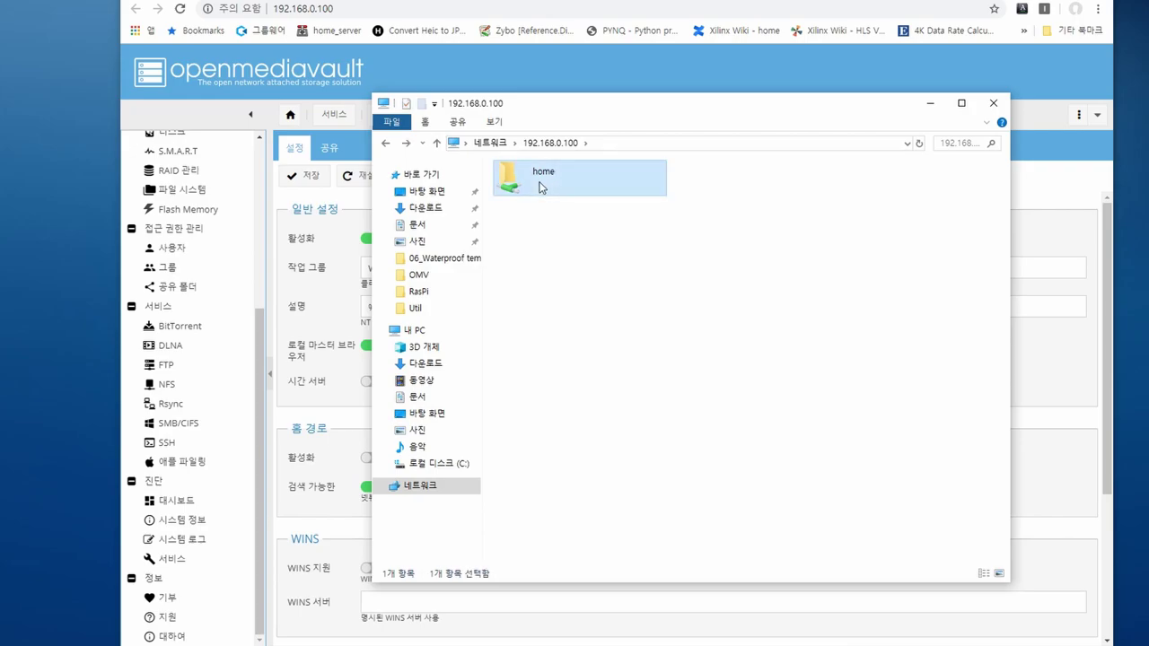
pyautogui.rightClick(539, 184)
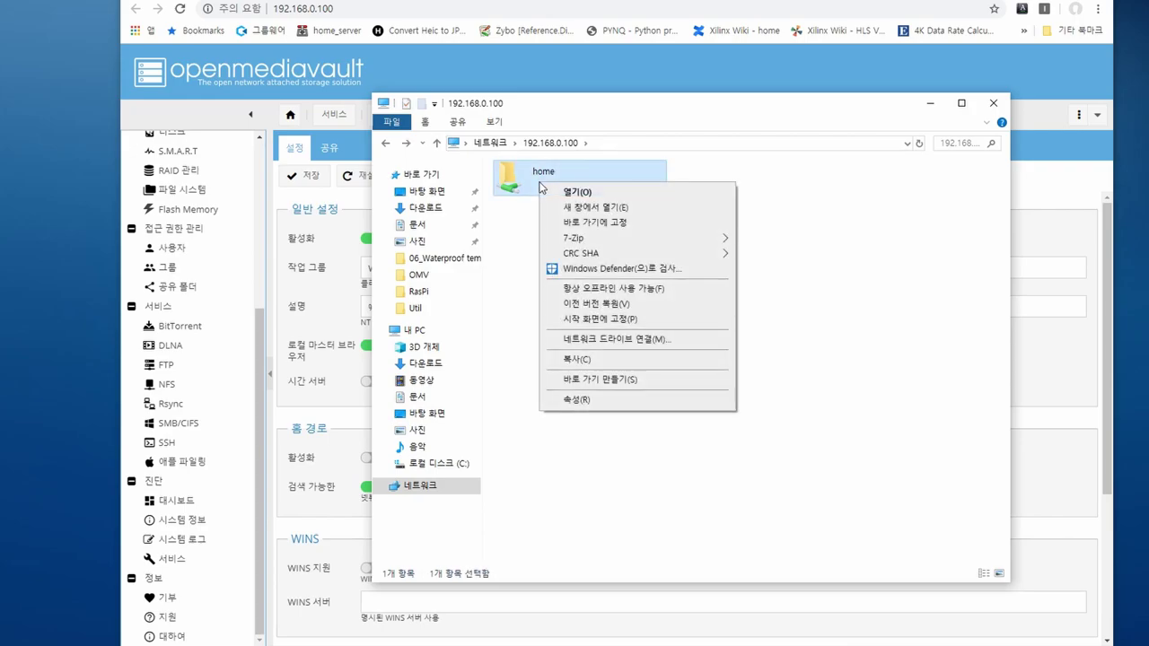
pyautogui.click(619, 338)
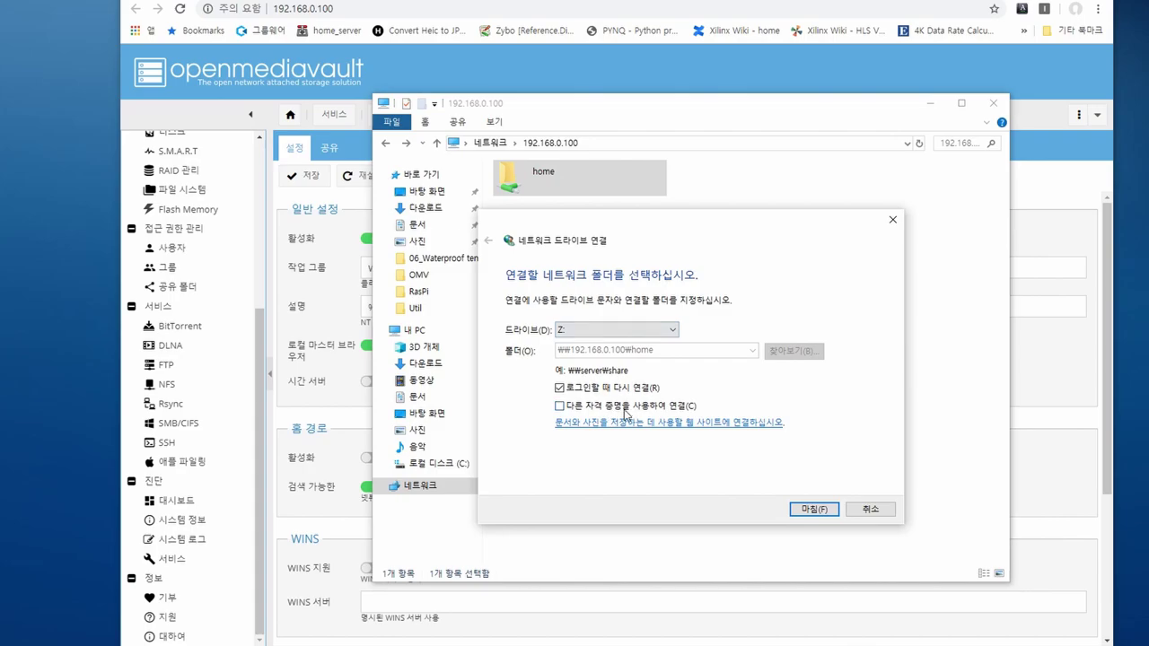
pyautogui.click(814, 509)
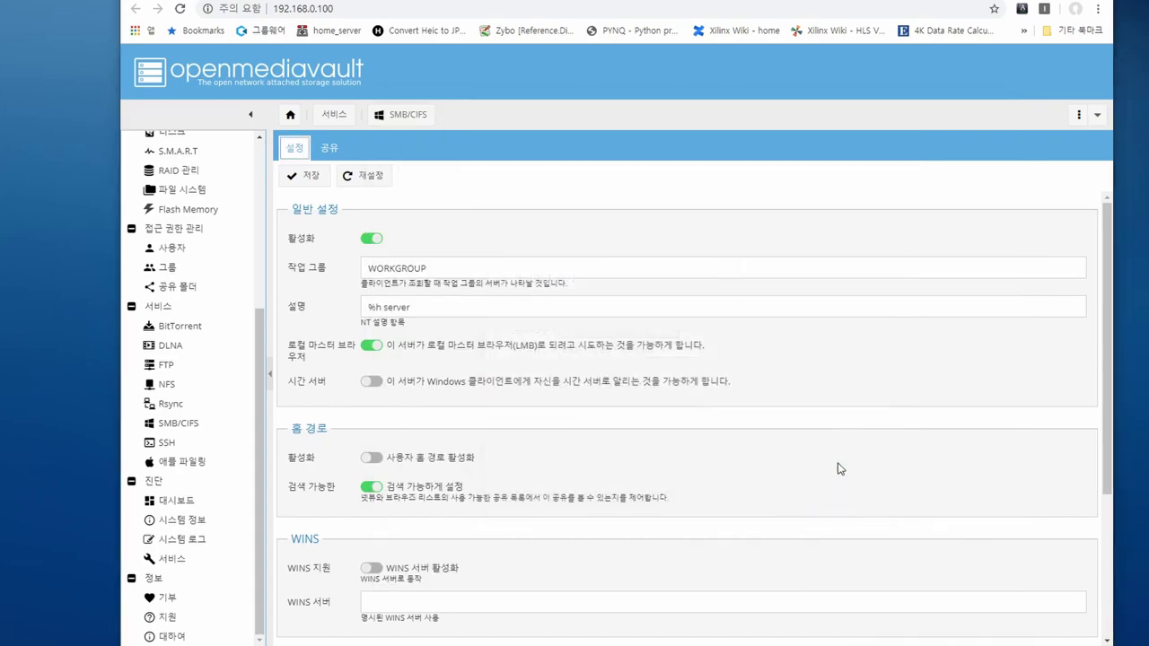